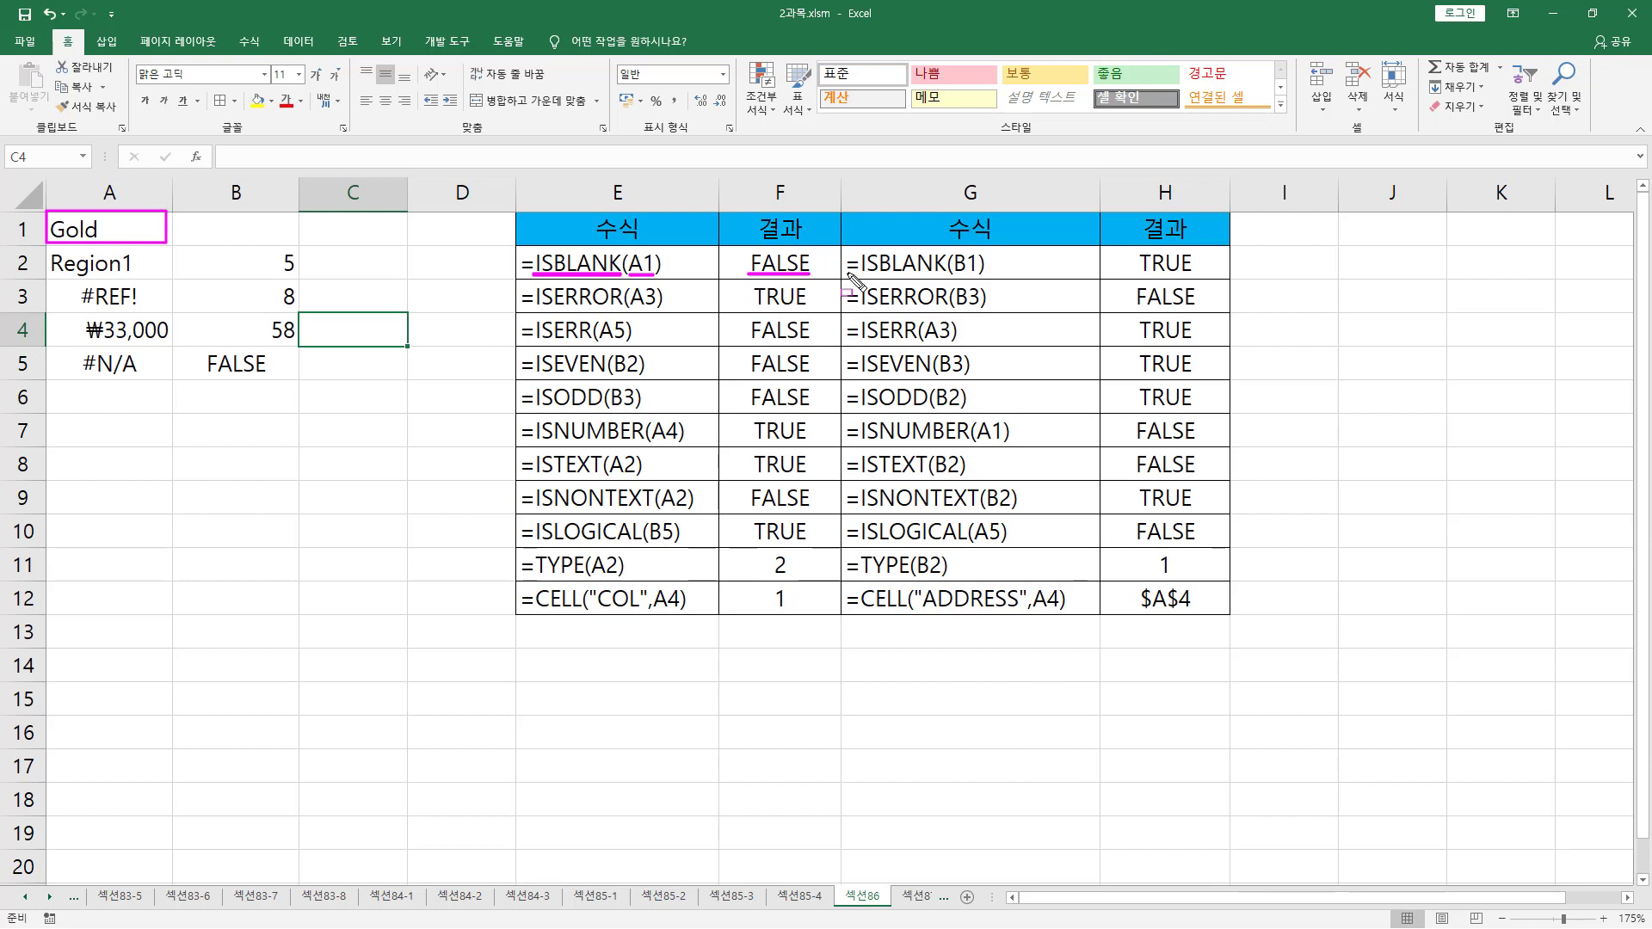
# Mark the ISBLANK(B1) example with the screen pen: underline the formula and its result, and box cell B1.
pyautogui.moveTo(845, 272); pyautogui.dragTo(948, 272)
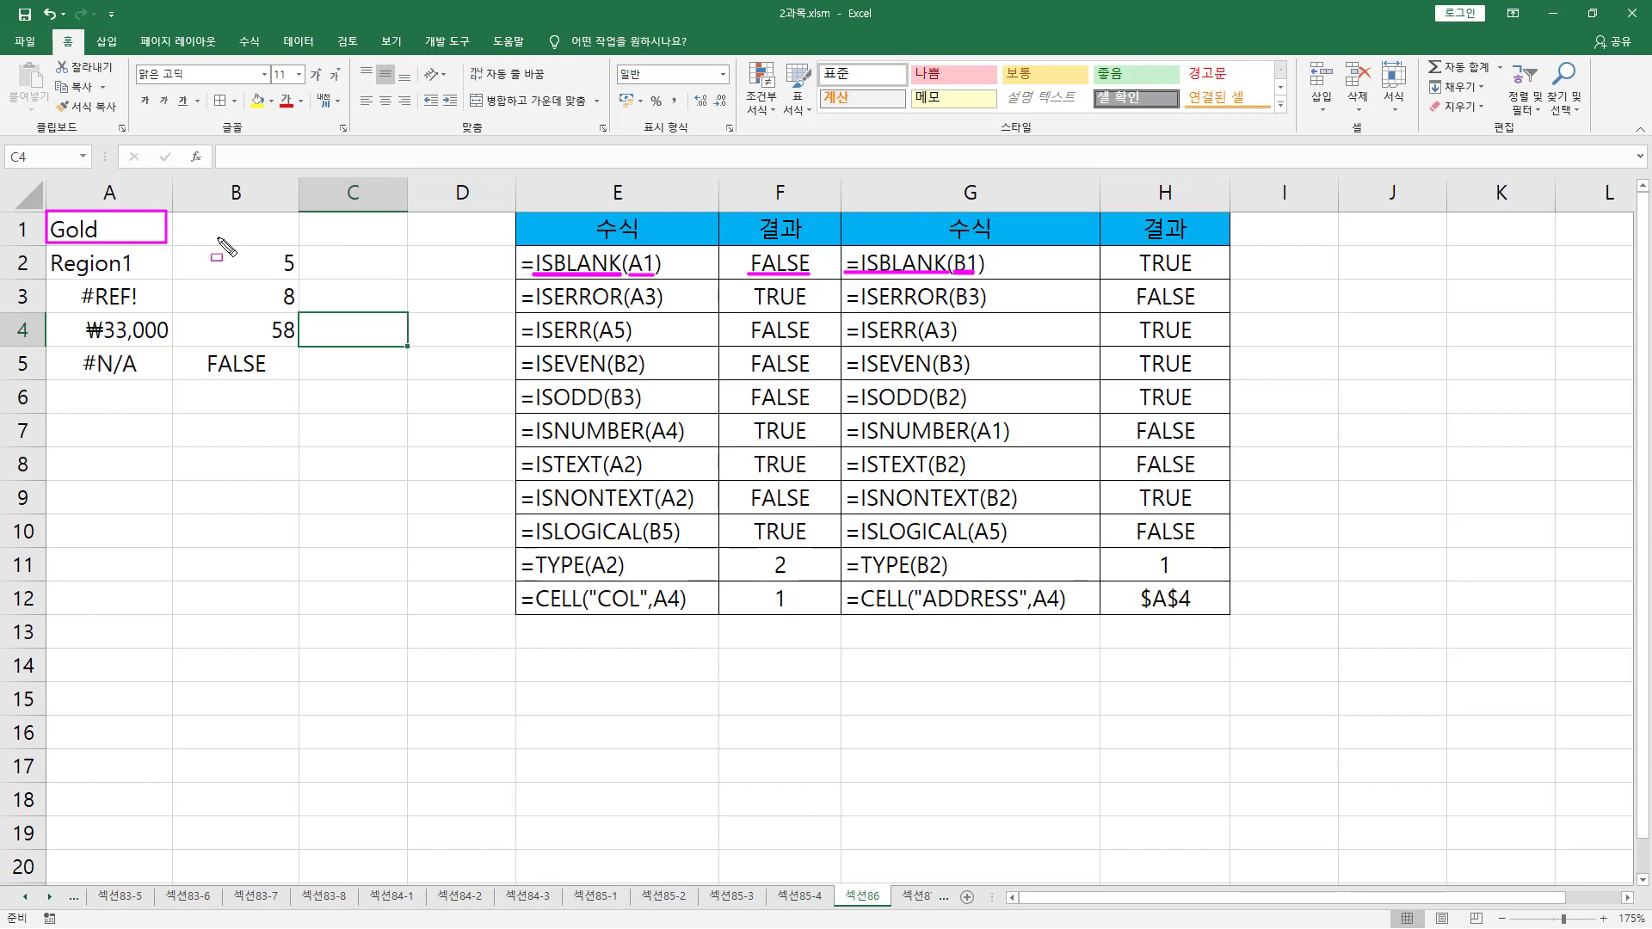
pyautogui.moveTo(199, 216); pyautogui.dragTo(289, 242)
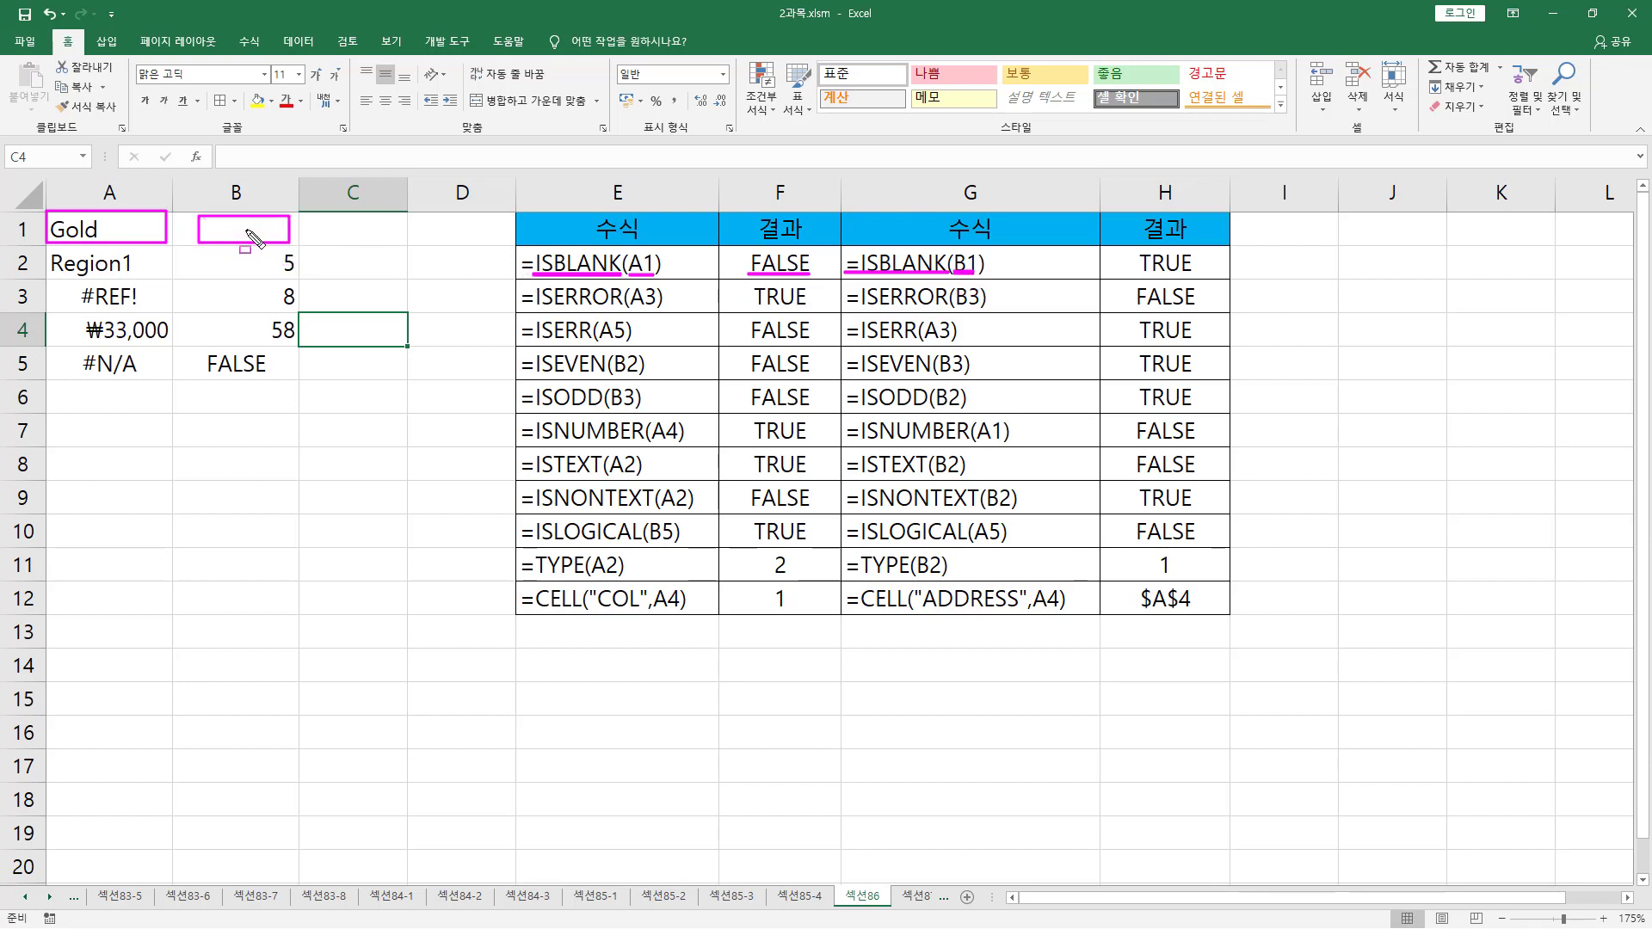
pyautogui.moveTo(1140, 273); pyautogui.dragTo(1196, 273)
# Mark both ISERROR examples in row 3 by underlining the formulas and results and boxing the referenced cells A3 and B3.
pyautogui.moveTo(536, 307); pyautogui.dragTo(621, 307)
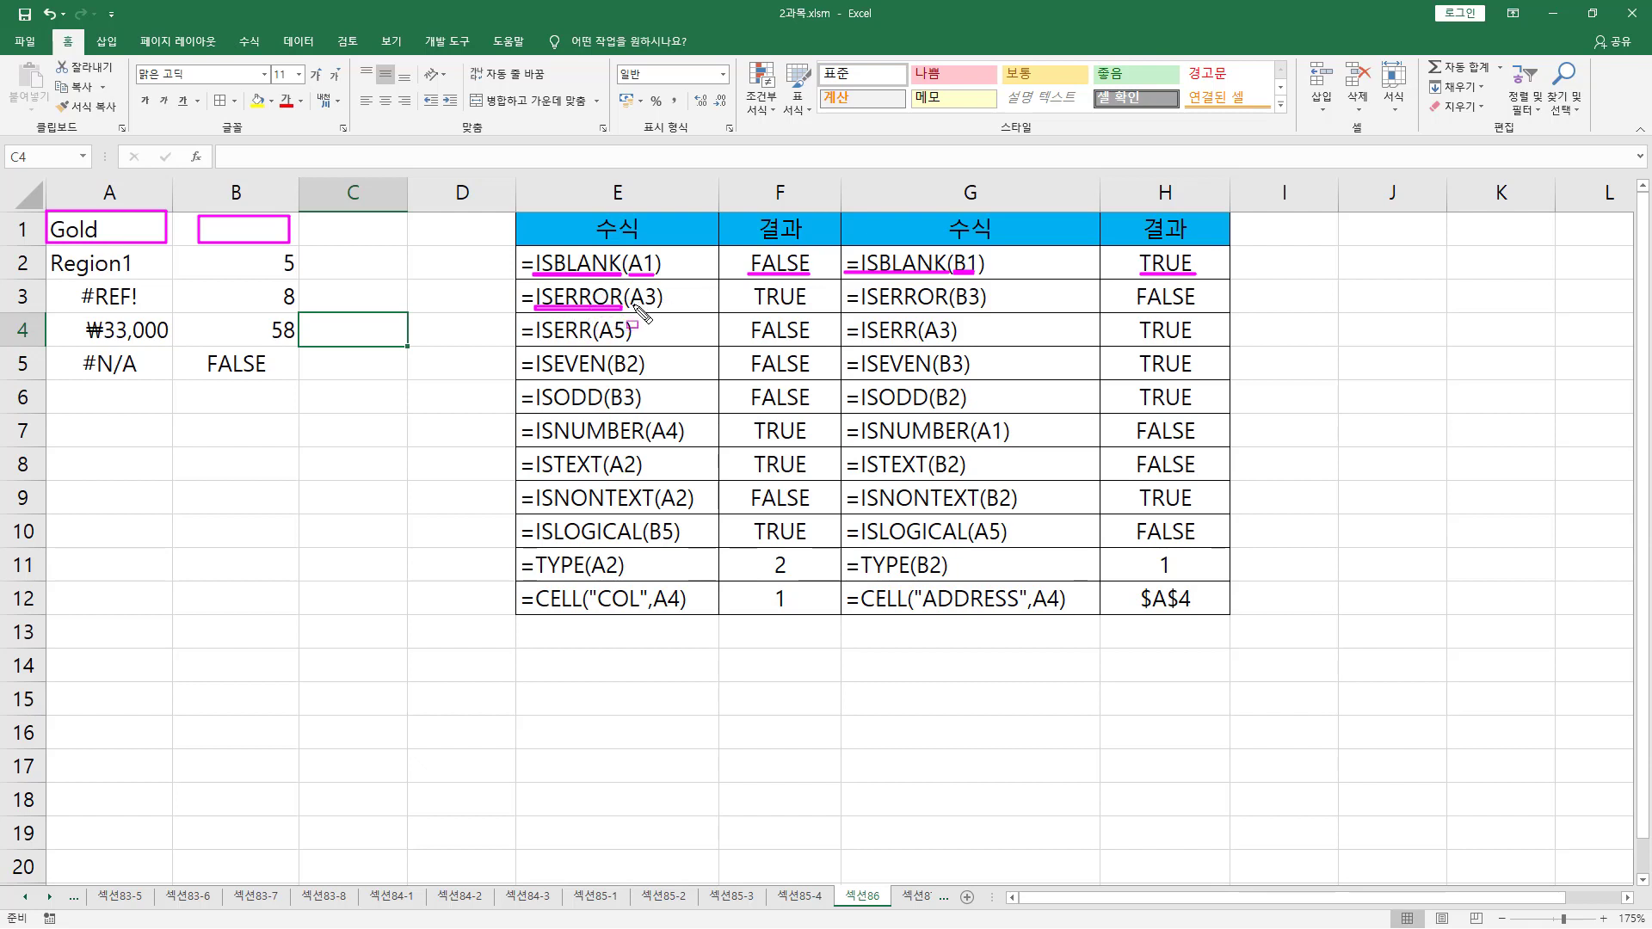
pyautogui.moveTo(634, 304); pyautogui.dragTo(652, 306)
pyautogui.moveTo(61, 280)
pyautogui.mouseDown()
pyautogui.moveTo(79, 307)
pyautogui.moveTo(161, 315)
pyautogui.mouseUp()
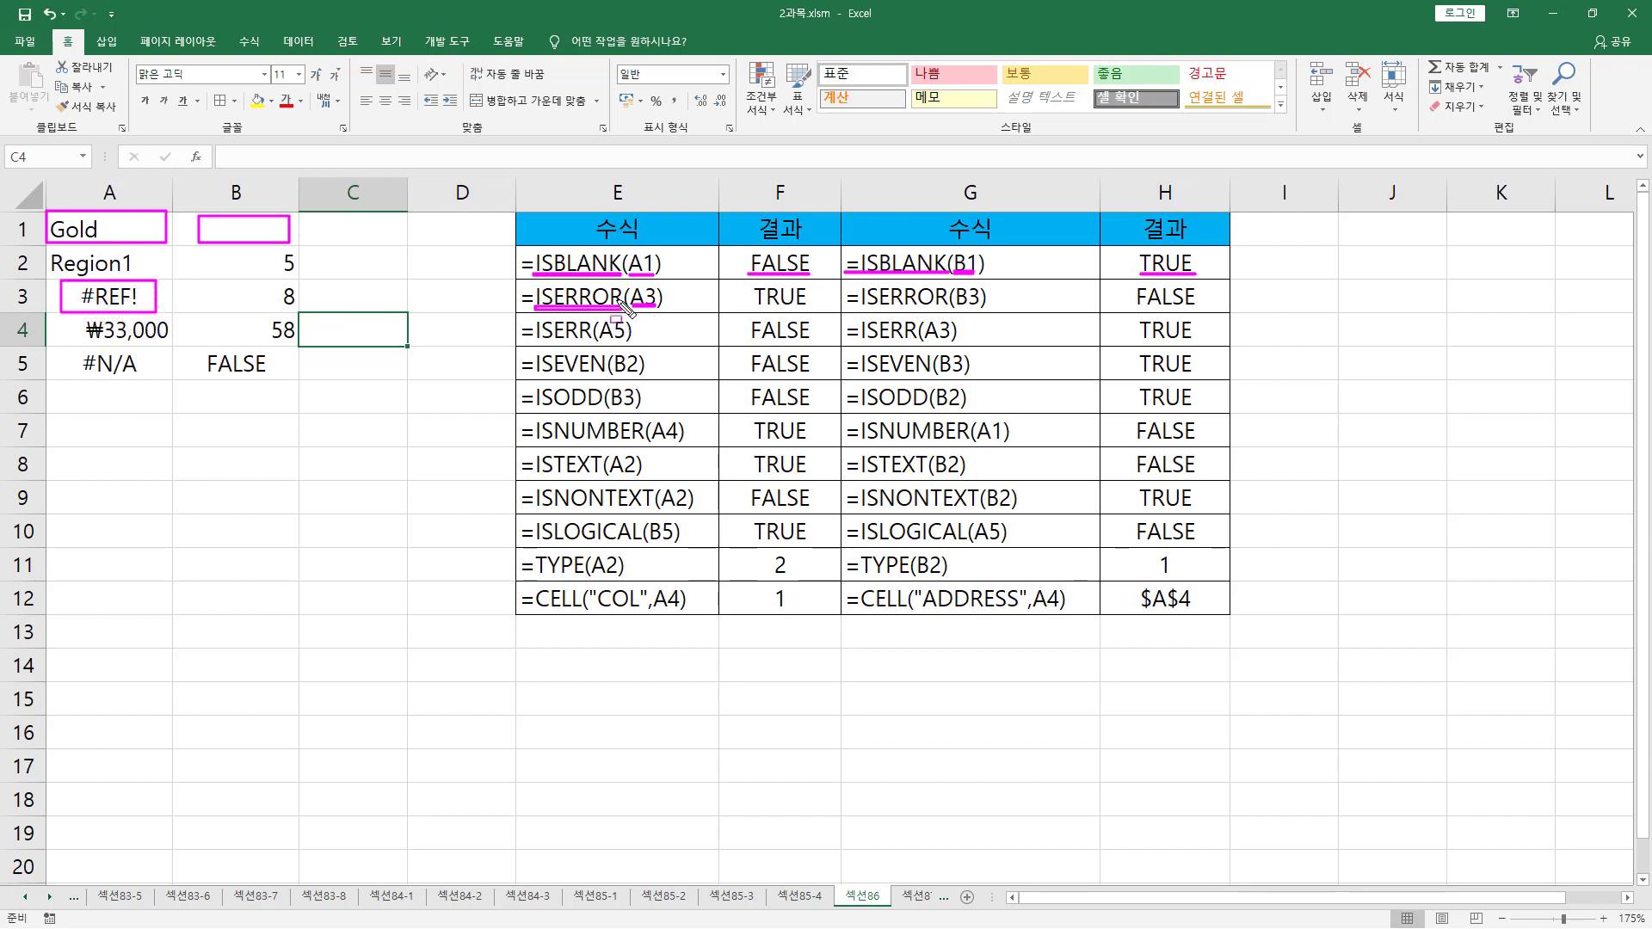
pyautogui.moveTo(747, 307); pyautogui.dragTo(801, 305)
pyautogui.moveTo(850, 307); pyautogui.dragTo(986, 307)
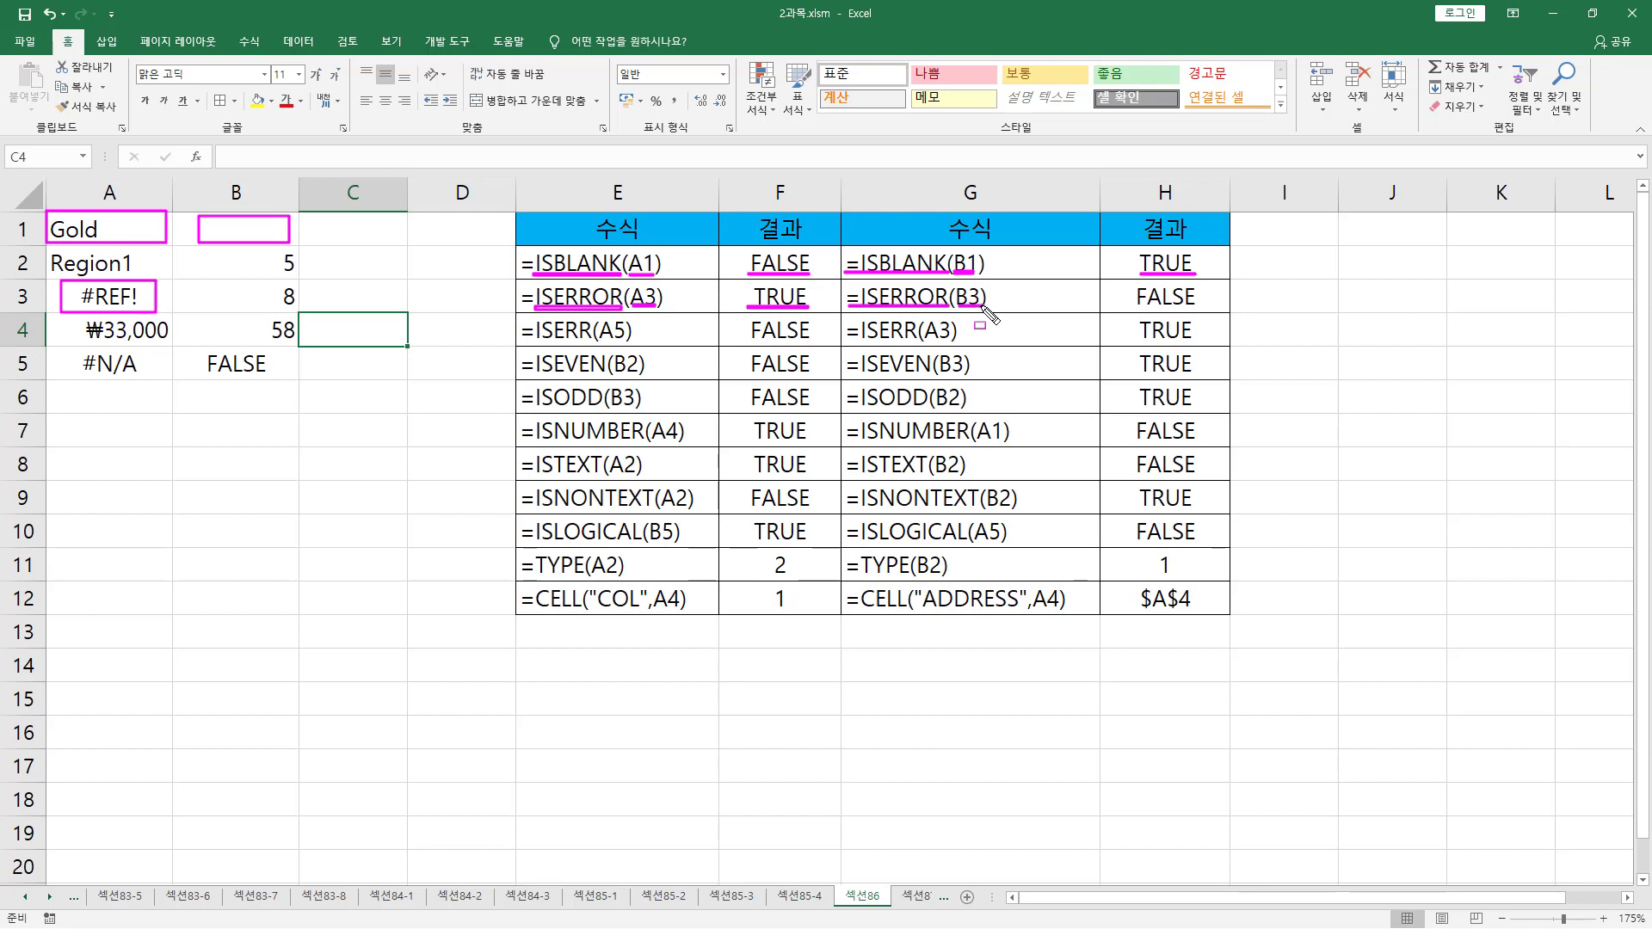
pyautogui.moveTo(240, 280); pyautogui.dragTo(299, 310)
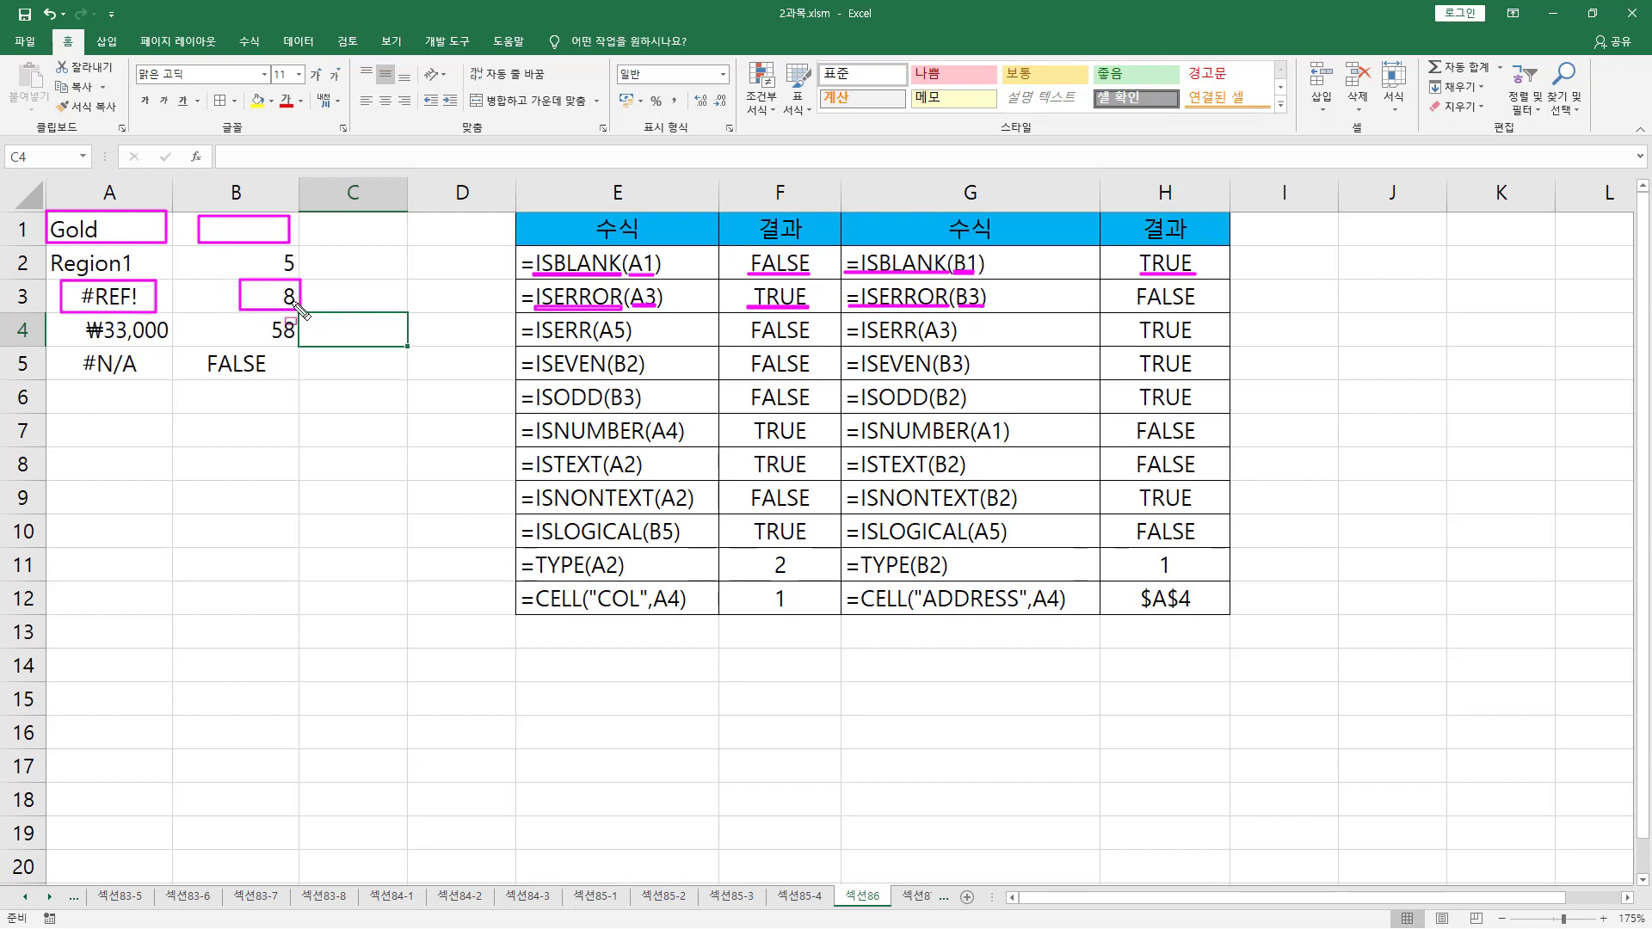
pyautogui.moveTo(1130, 307); pyautogui.dragTo(1202, 307)
# Mark both ISERR examples in row 4, boxing the referenced cells A5 and A3, and erase all pen marks.
pyautogui.moveTo(534, 343); pyautogui.dragTo(590, 344)
pyautogui.moveTo(596, 343); pyautogui.dragTo(633, 342)
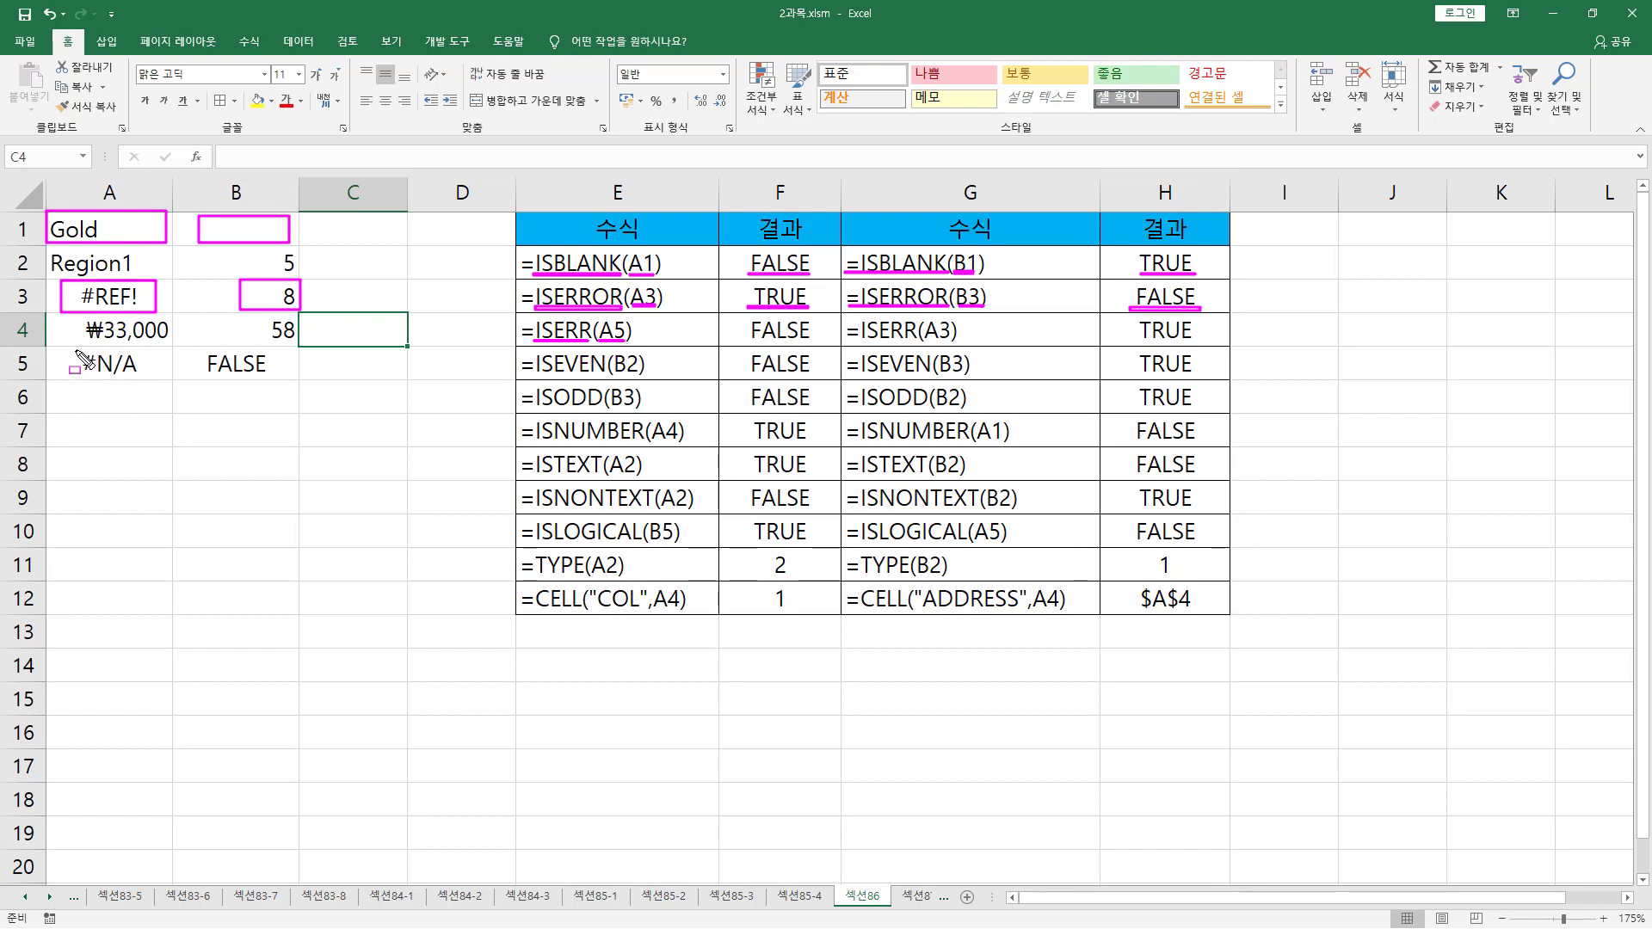
pyautogui.moveTo(71, 351); pyautogui.dragTo(161, 377)
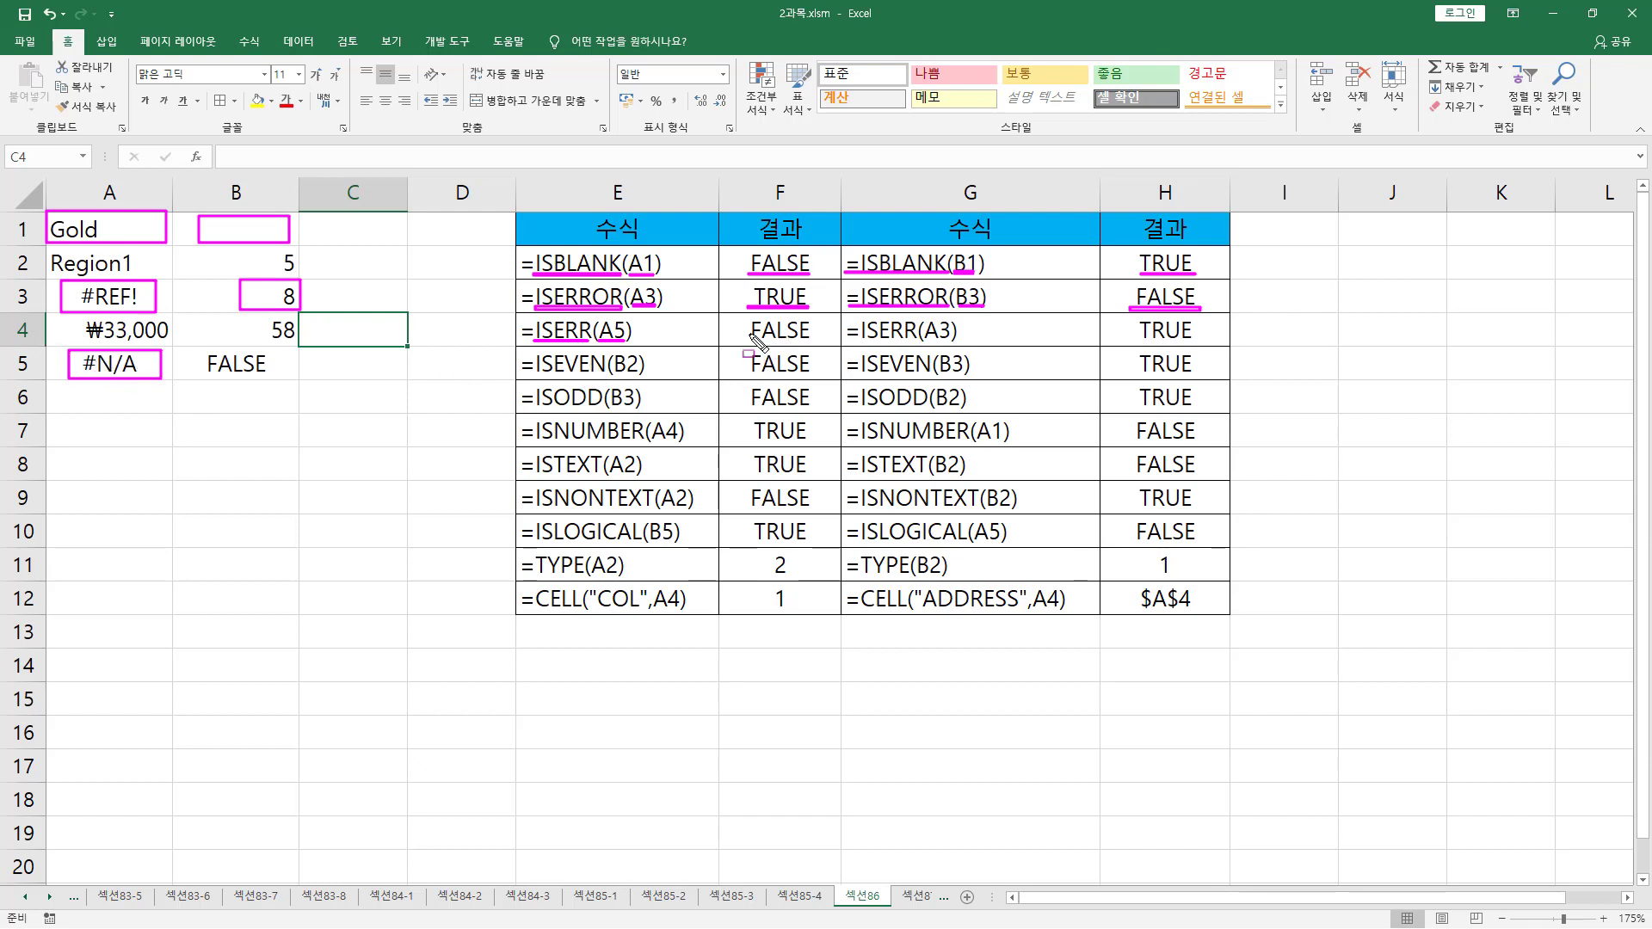
pyautogui.moveTo(746, 340); pyautogui.dragTo(812, 340)
pyautogui.moveTo(856, 342); pyautogui.dragTo(951, 343)
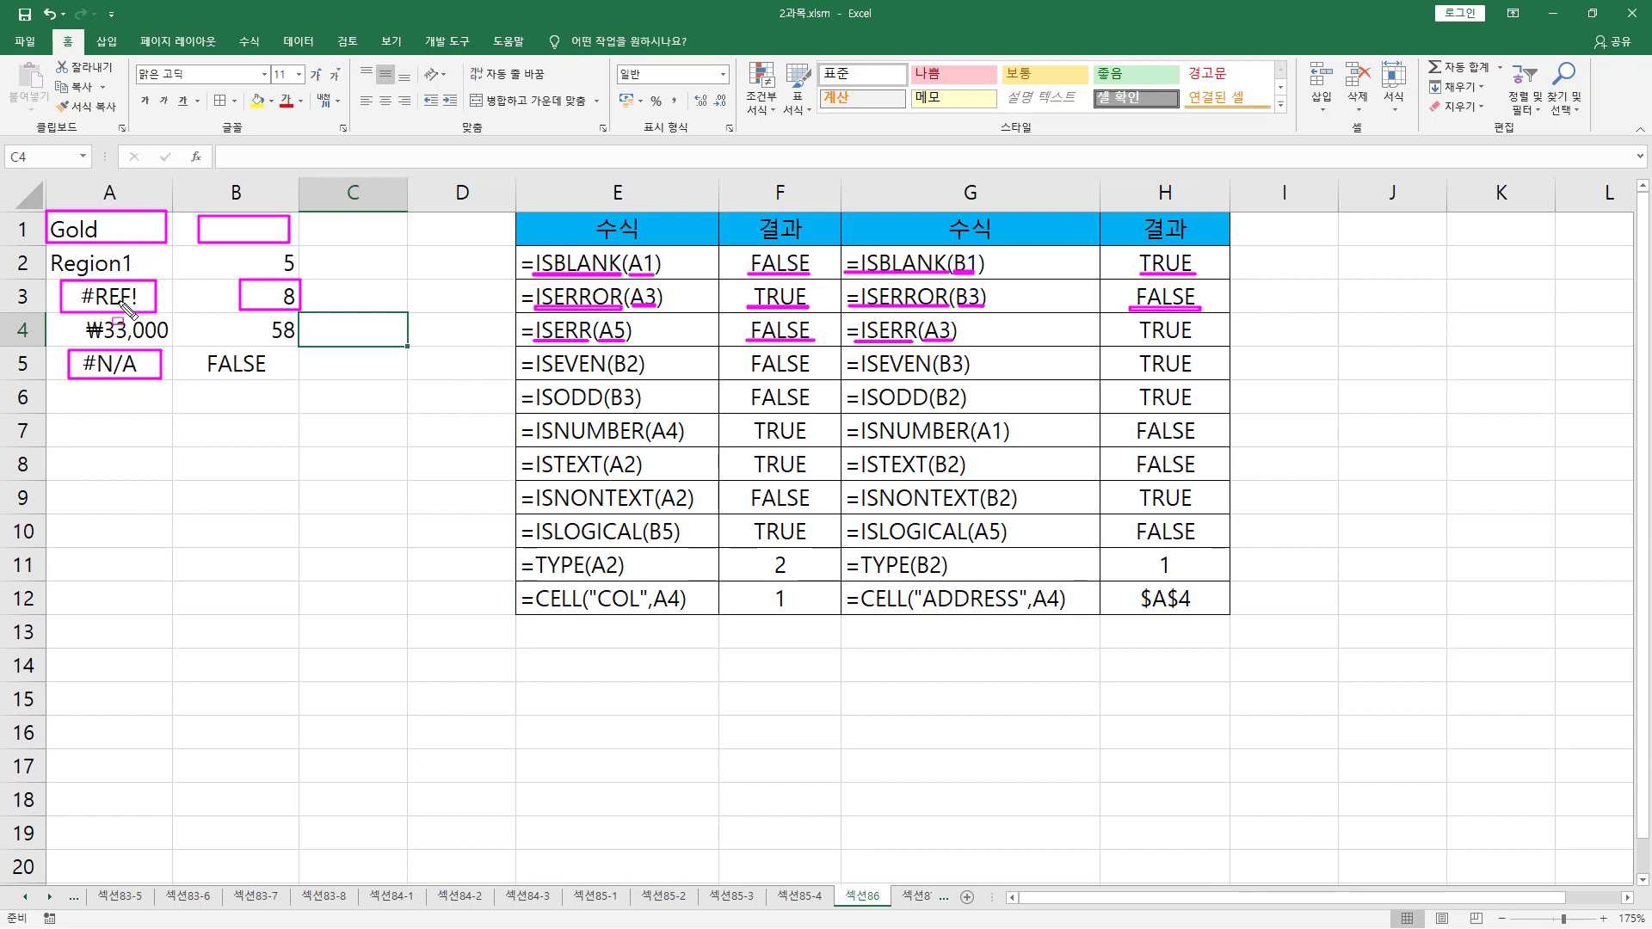
pyautogui.moveTo(78, 287); pyautogui.dragTo(146, 314)
pyautogui.moveTo(1135, 343); pyautogui.dragTo(1193, 343)
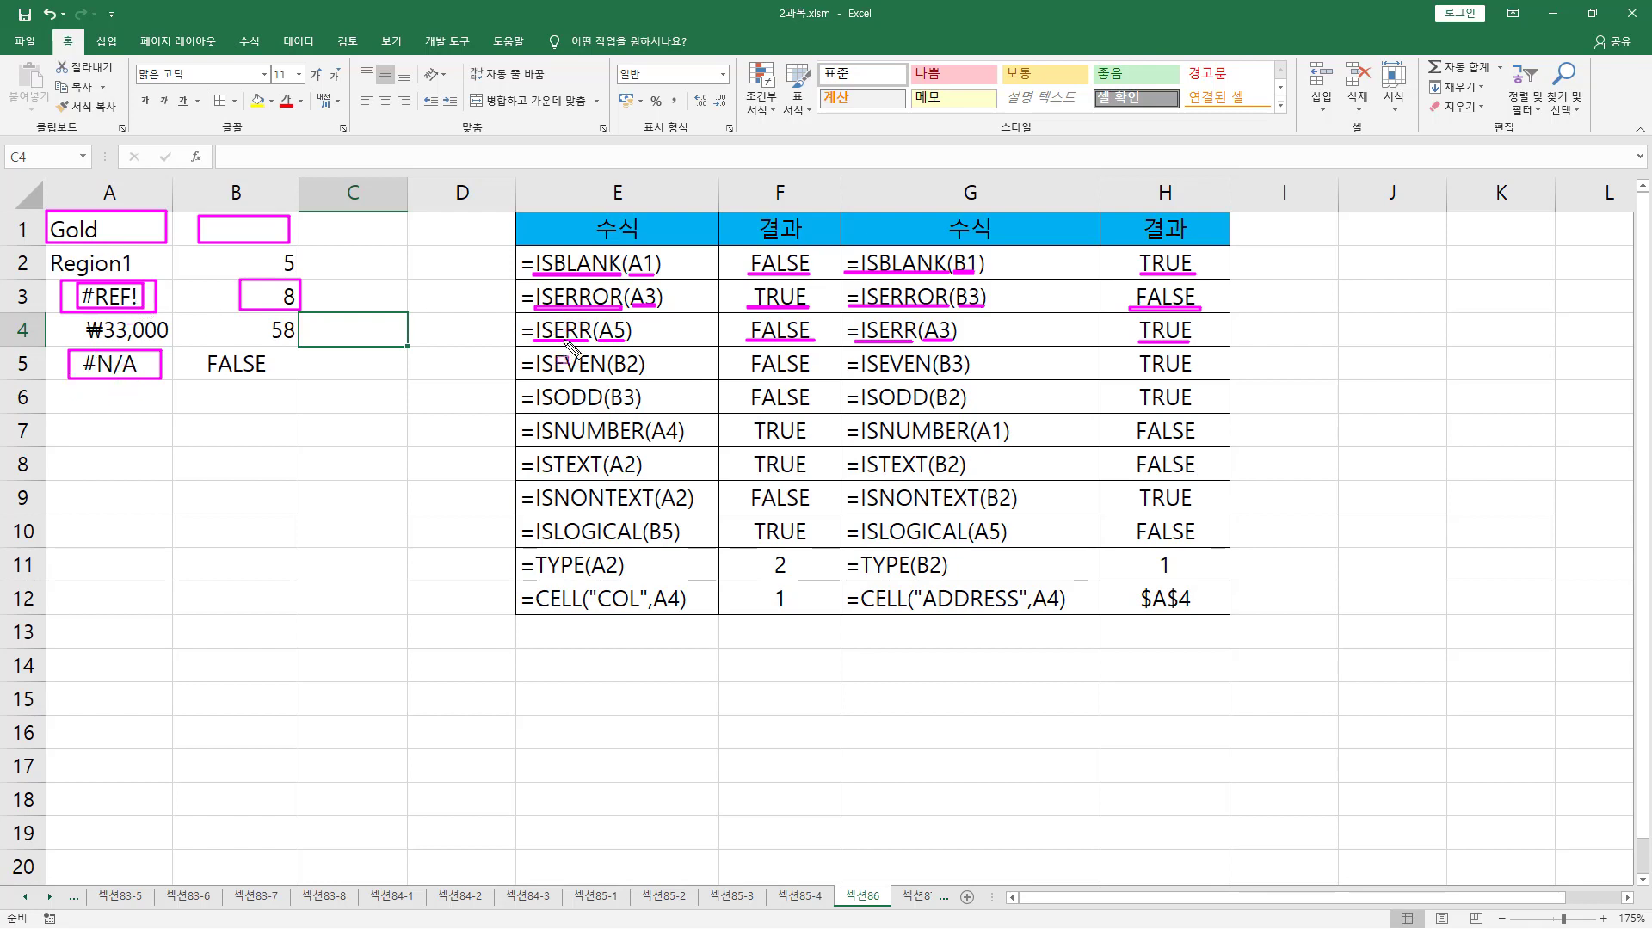
pyautogui.press('e')
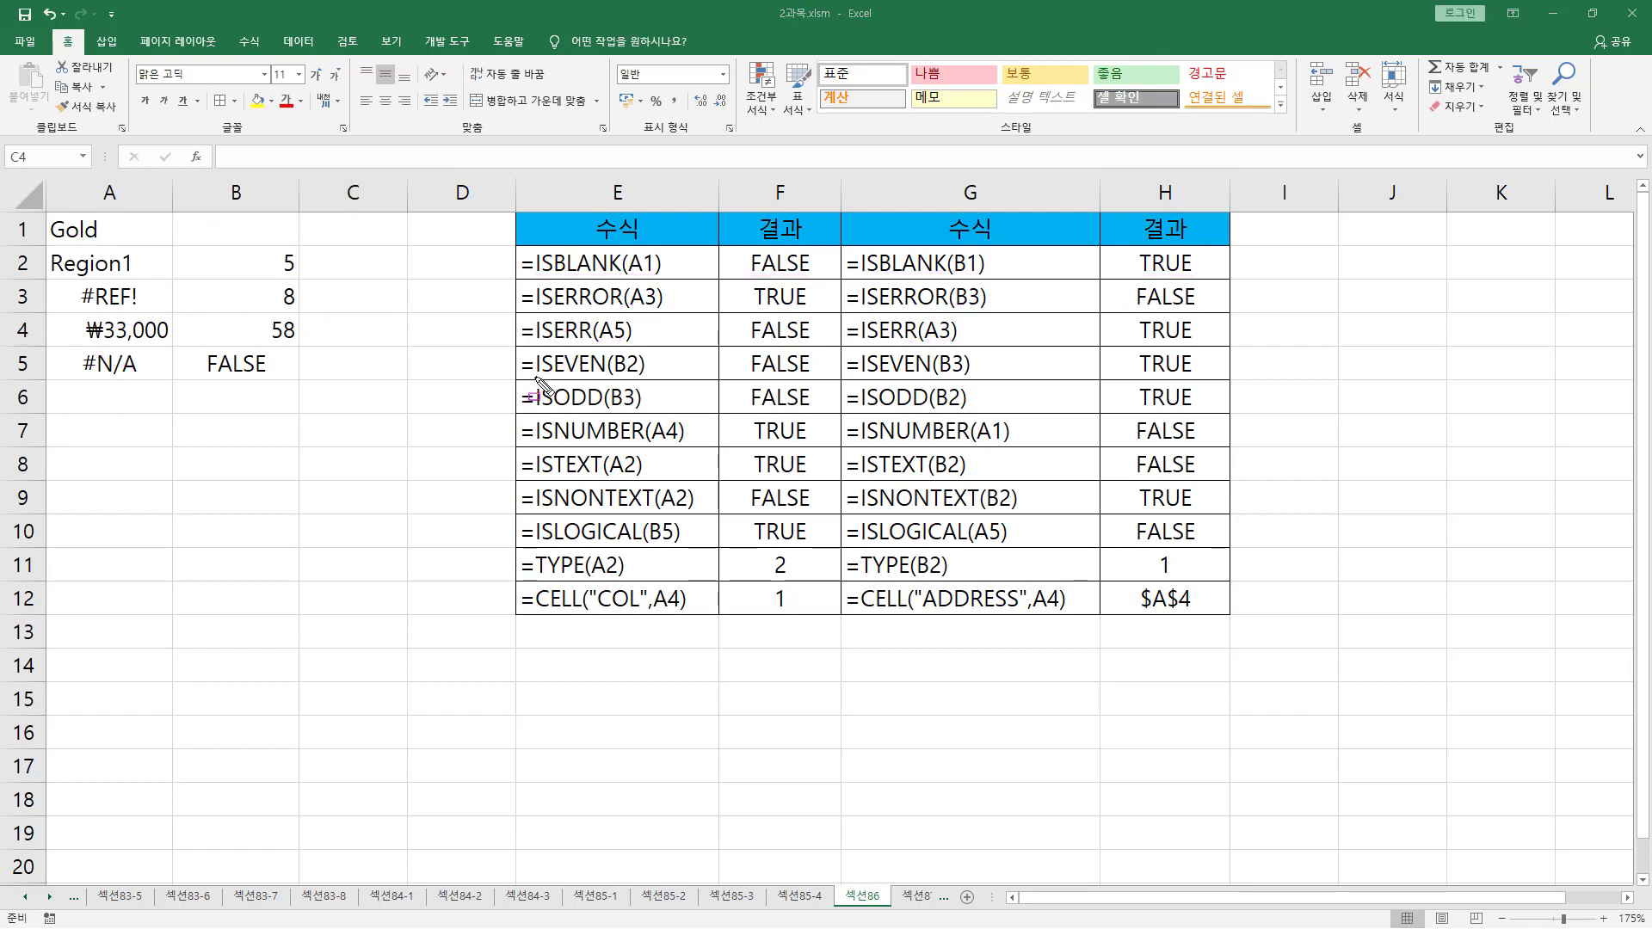
# Mark both ISEVEN examples in row 5 by underlining the formulas and boxing the referenced cells B2 and B3.
pyautogui.moveTo(535, 376); pyautogui.dragTo(606, 378)
pyautogui.moveTo(265, 277)
pyautogui.mouseDown()
pyautogui.moveTo(310, 275)
pyautogui.moveTo(308, 247)
pyautogui.mouseUp()
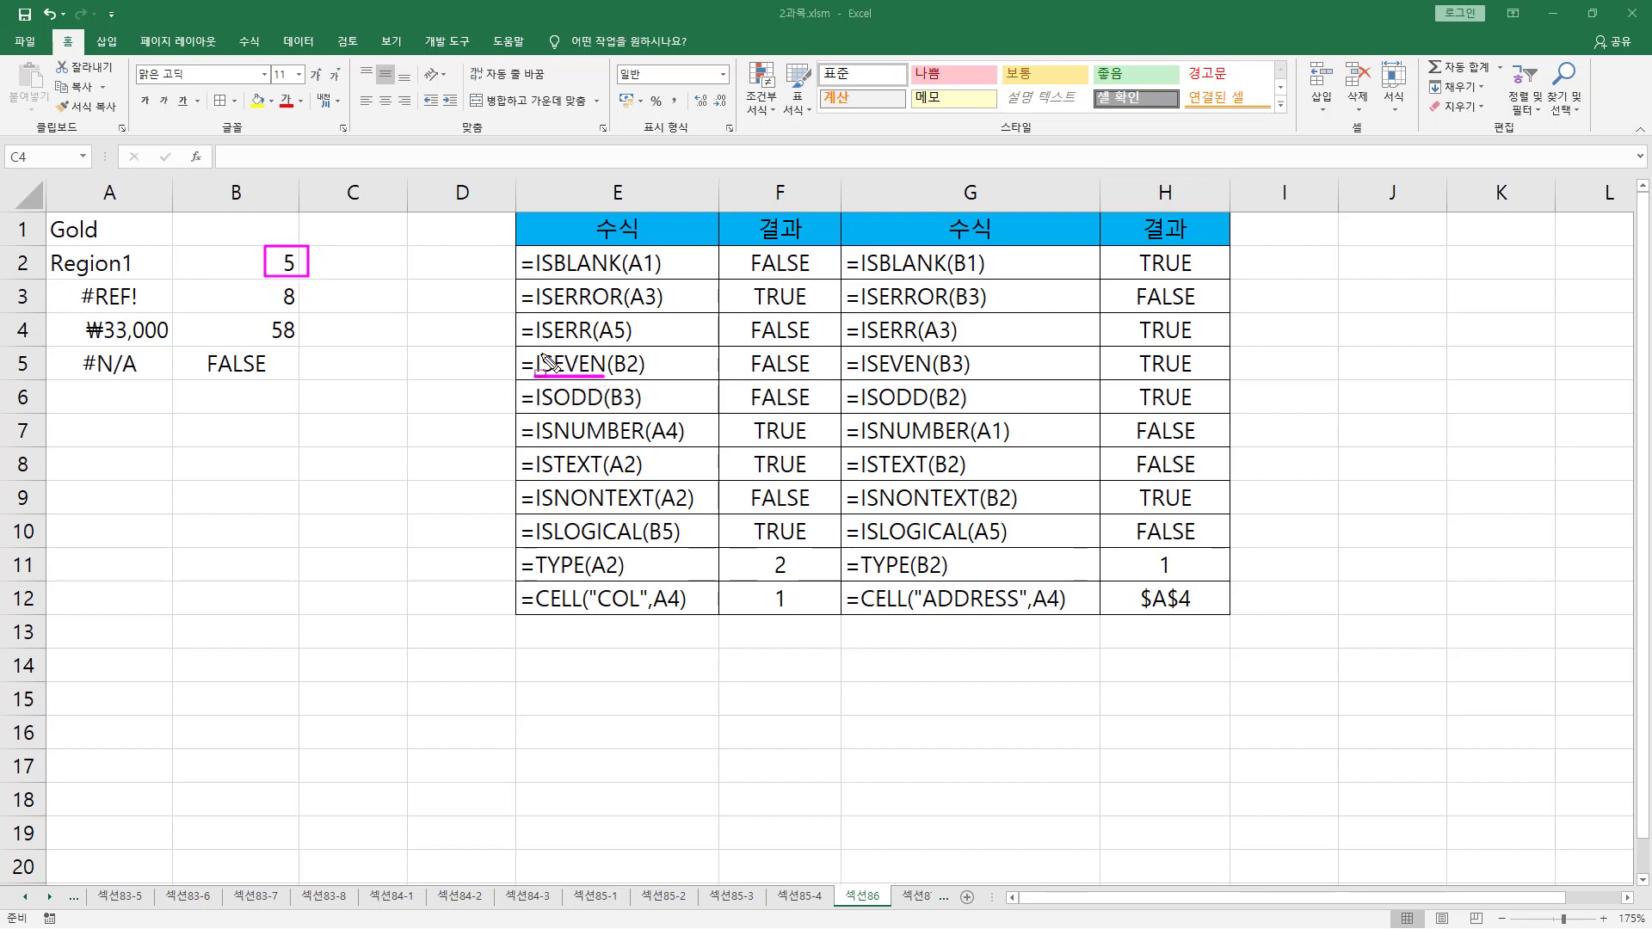
pyautogui.moveTo(745, 375); pyautogui.dragTo(811, 375)
pyautogui.moveTo(859, 376); pyautogui.dragTo(960, 375)
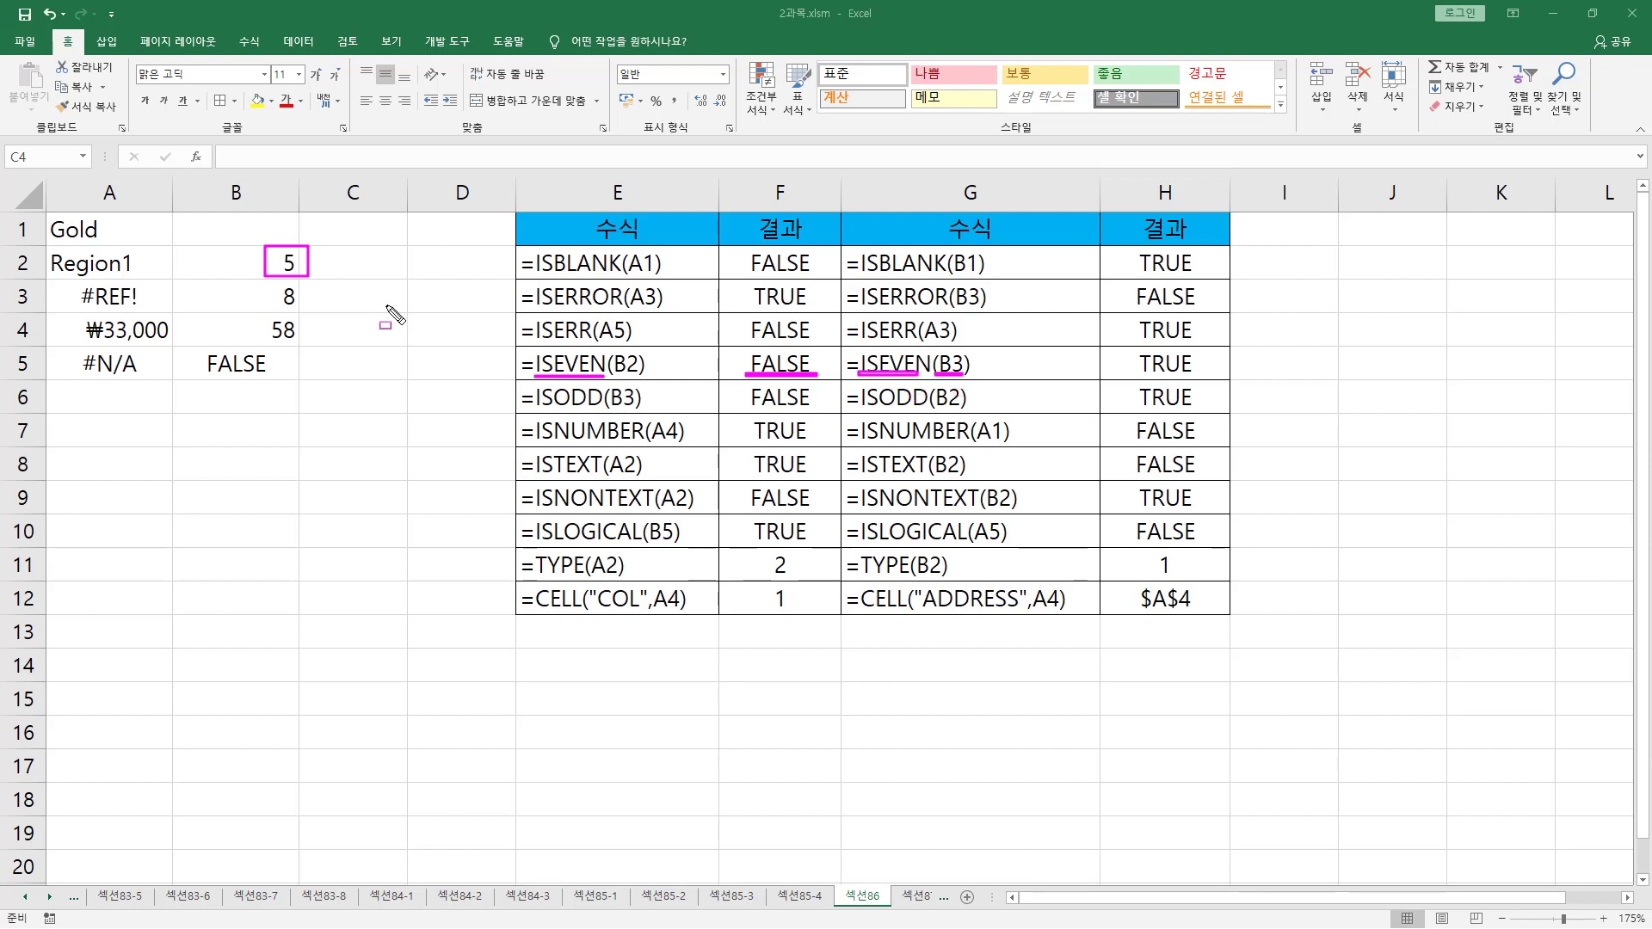
pyautogui.moveTo(274, 284); pyautogui.dragTo(306, 312)
# Underline both ISODD formulas and their results in row 6, and box the referenced cell B2.
pyautogui.moveTo(537, 405); pyautogui.dragTo(597, 408)
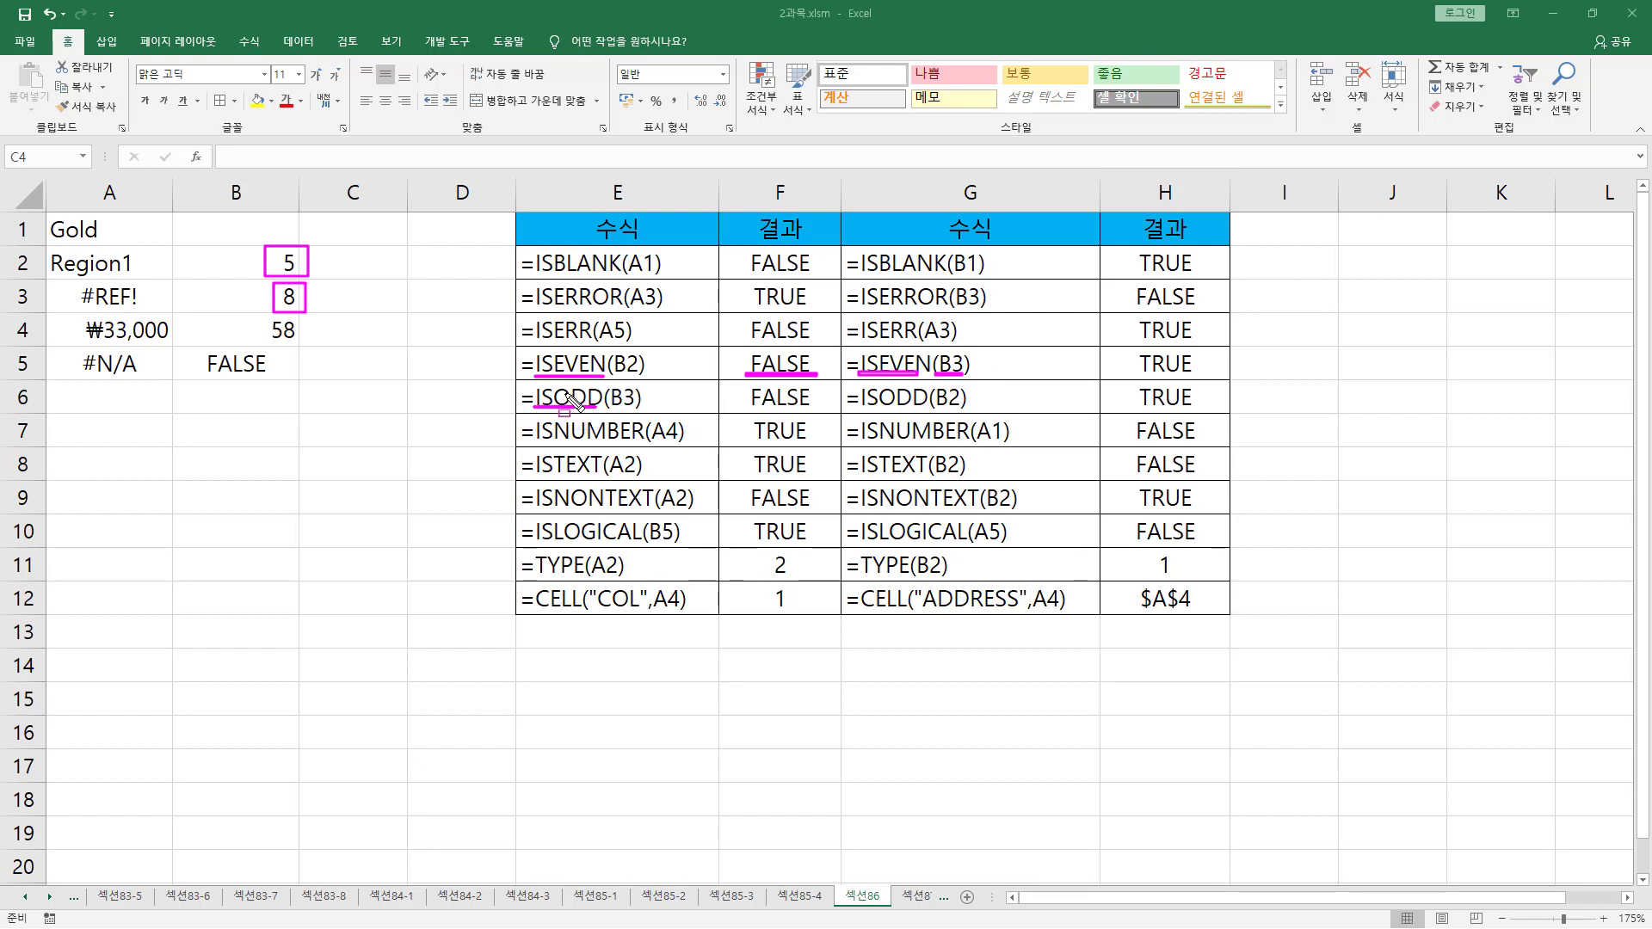
pyautogui.moveTo(607, 407); pyautogui.dragTo(627, 407)
pyautogui.moveTo(747, 409); pyautogui.dragTo(965, 409)
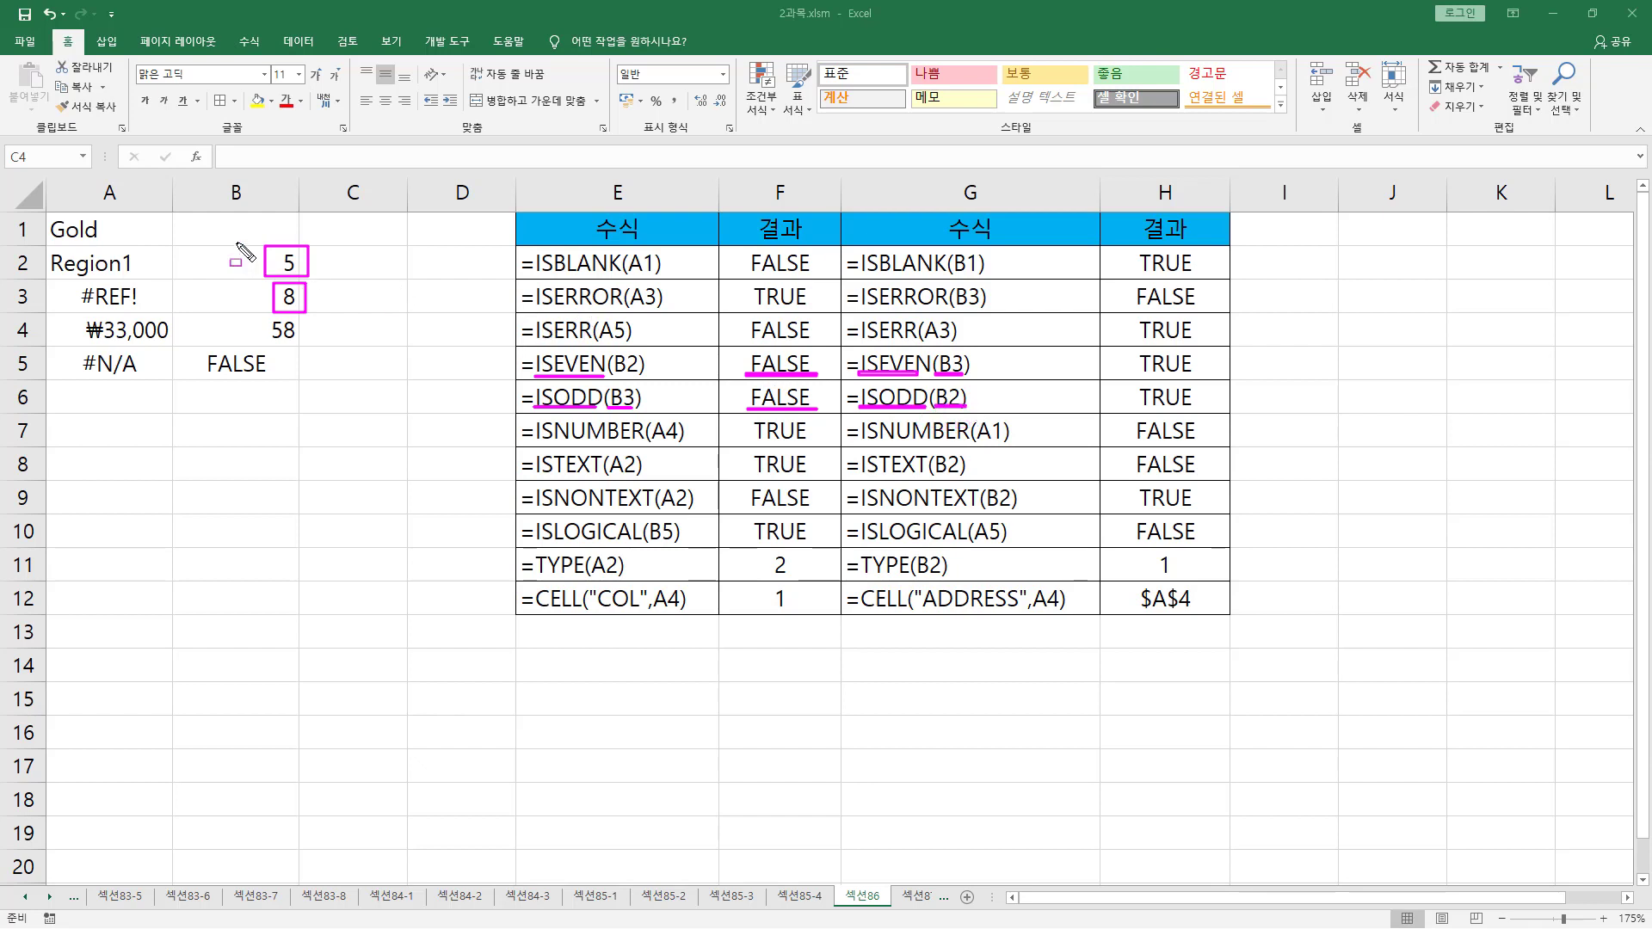
pyautogui.moveTo(255, 242)
pyautogui.mouseDown()
pyautogui.moveTo(256, 277)
pyautogui.moveTo(315, 277)
pyautogui.mouseUp()
pyautogui.moveTo(1134, 411); pyautogui.dragTo(1193, 411)
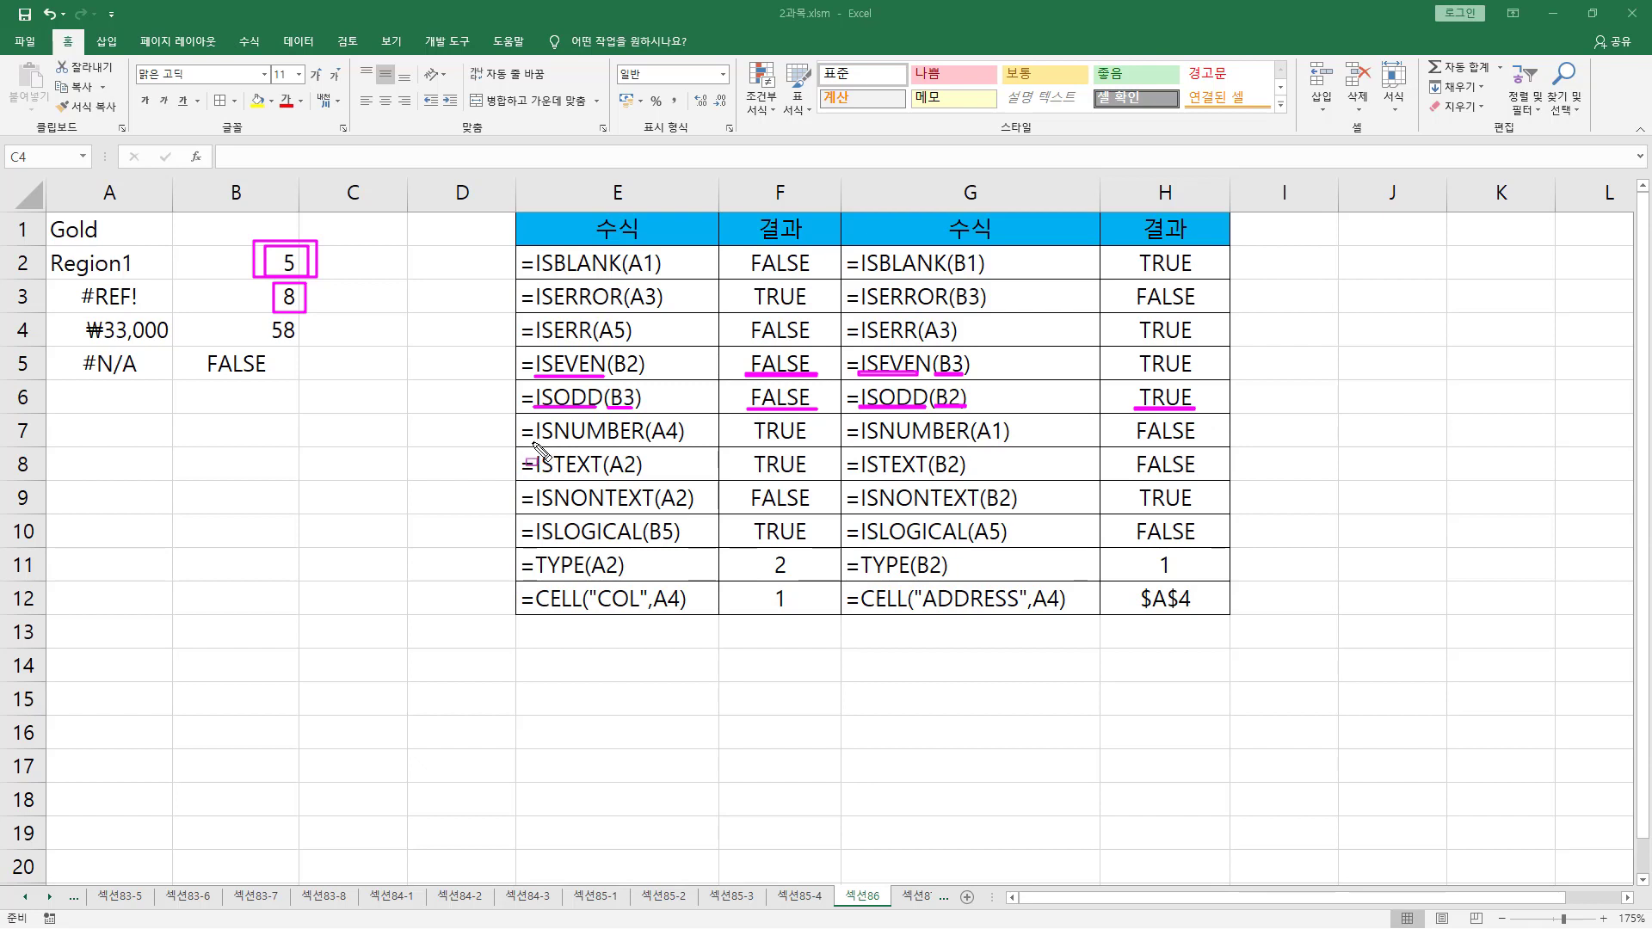
# Mark both ISNUMBER examples in row 7, boxing their arguments and the referenced cells A4 and A1, and underlining the results.
pyautogui.moveTo(533, 442); pyautogui.dragTo(640, 443)
pyautogui.moveTo(651, 419)
pyautogui.mouseDown()
pyautogui.moveTo(664, 443)
pyautogui.moveTo(684, 419)
pyautogui.mouseUp()
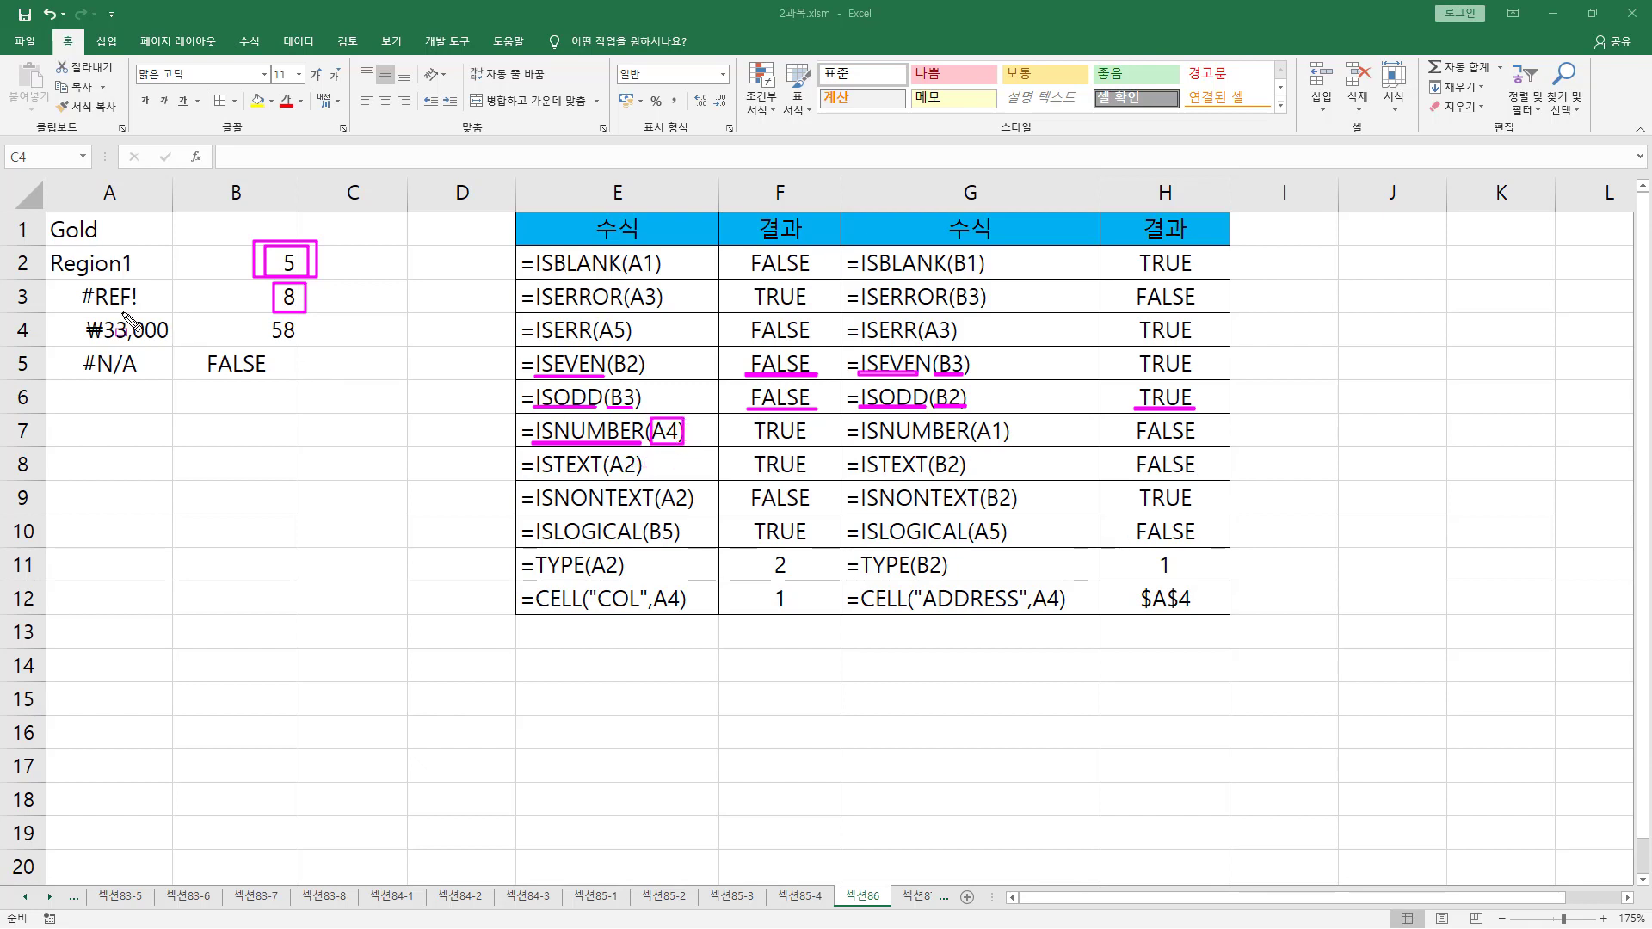
pyautogui.moveTo(84, 314); pyautogui.dragTo(176, 347)
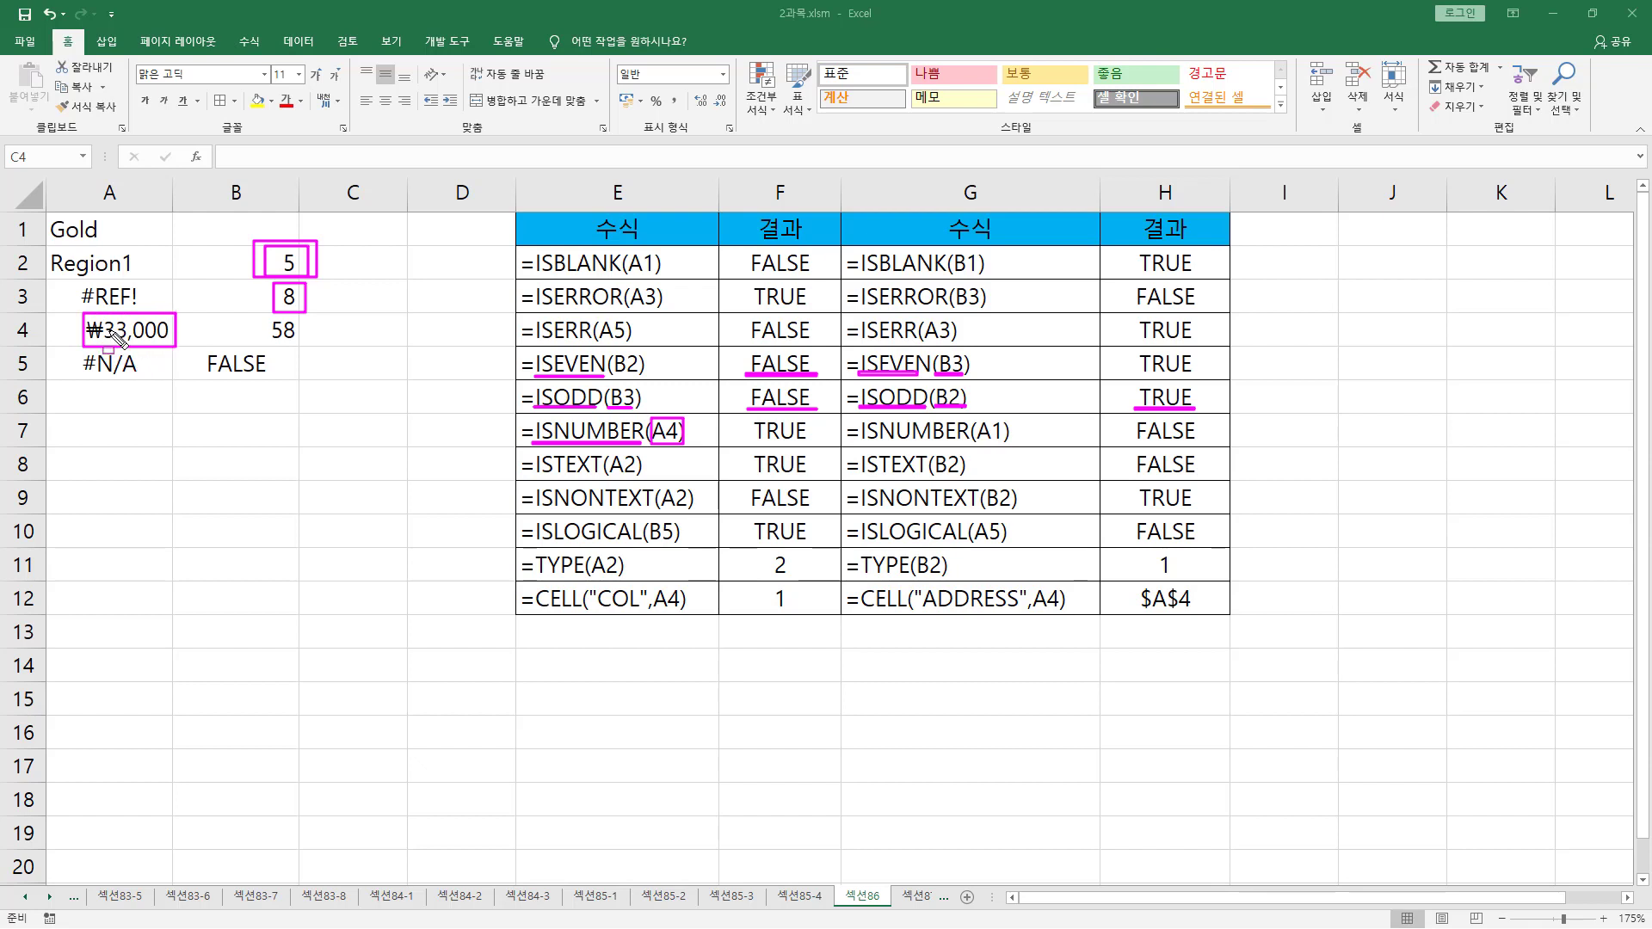
pyautogui.moveTo(745, 442); pyautogui.dragTo(812, 442)
pyautogui.moveTo(856, 444); pyautogui.dragTo(1010, 444)
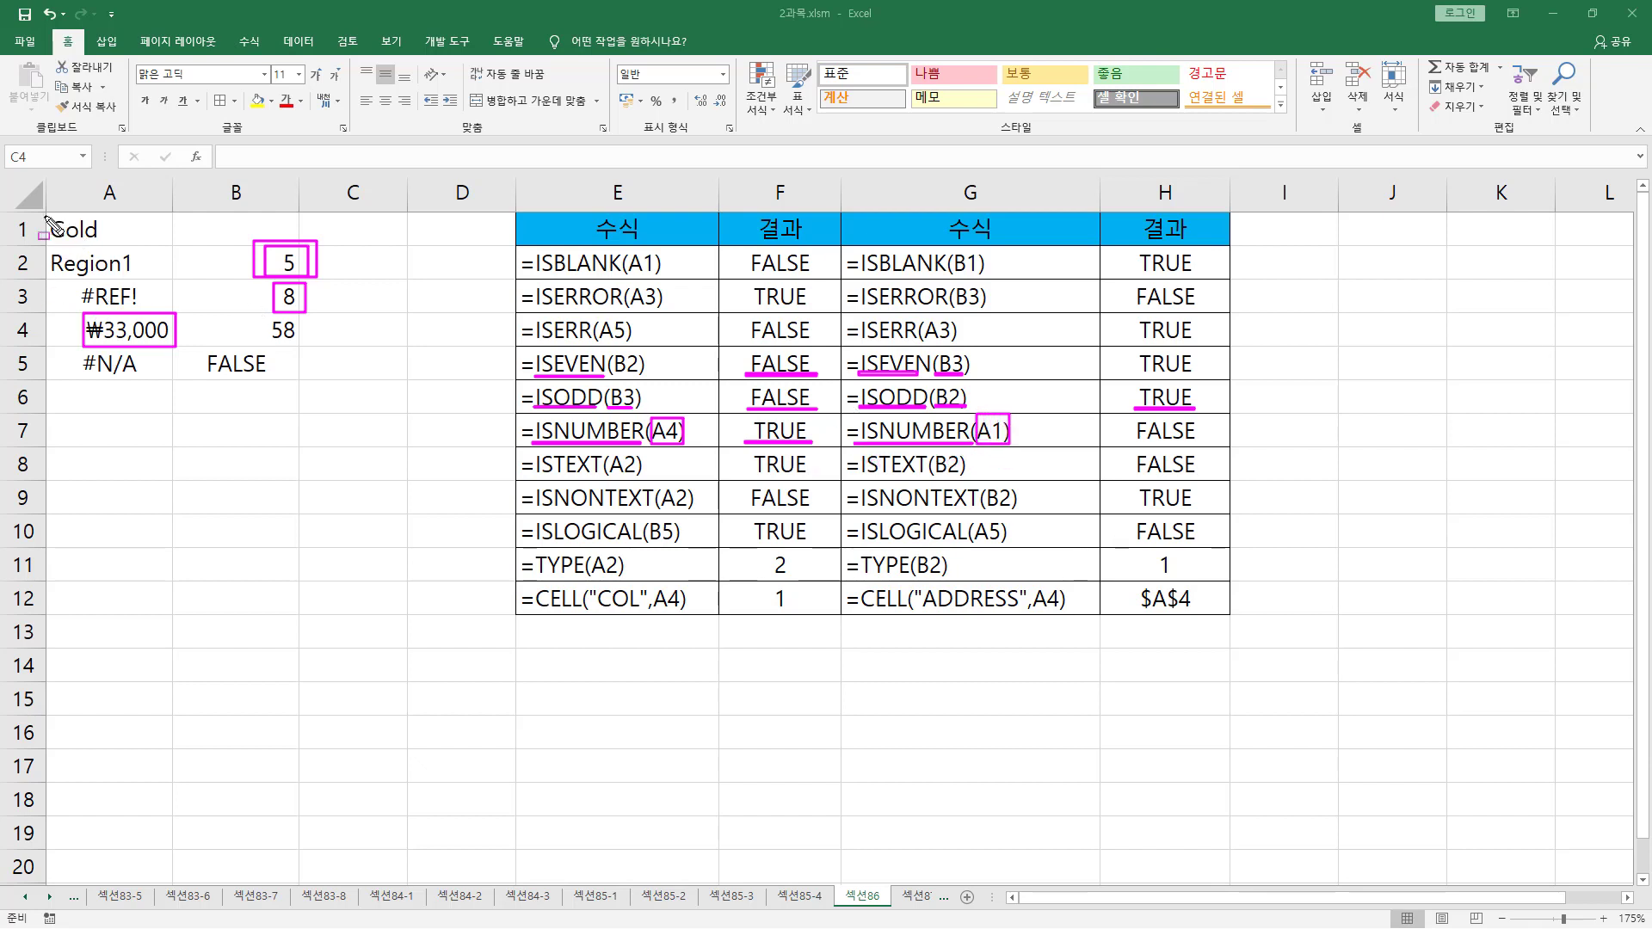
pyautogui.moveTo(45, 216); pyautogui.dragTo(111, 244)
pyautogui.moveTo(1132, 438); pyautogui.dragTo(1196, 438)
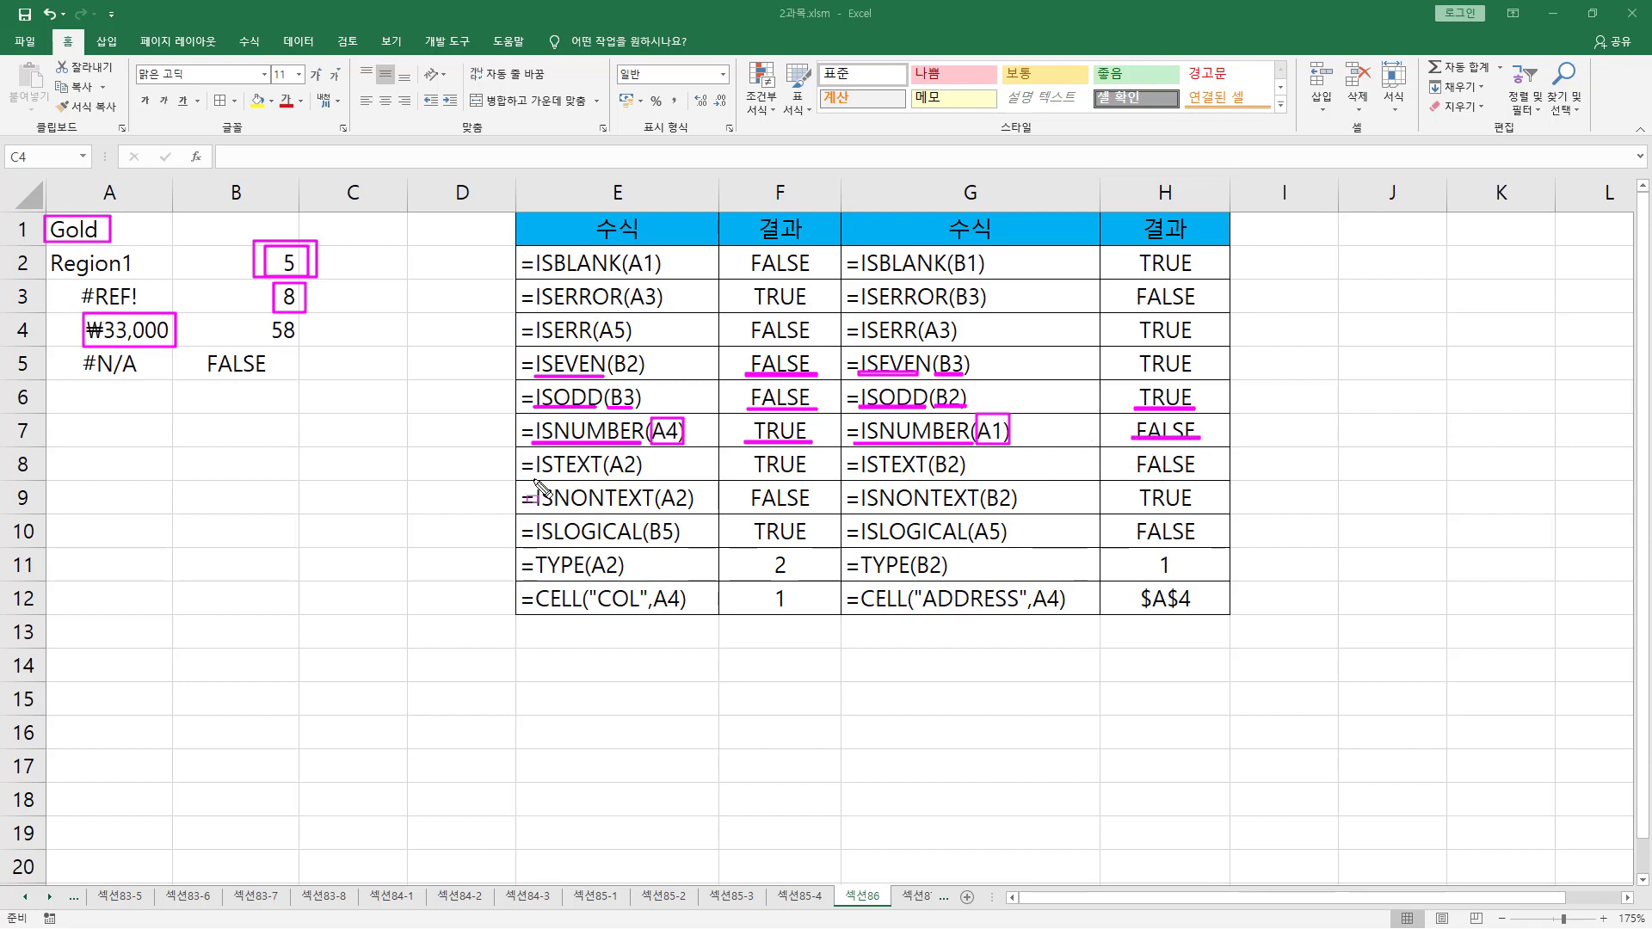
# Mark both ISTEXT examples in row 8 by underlining the formulas and results and boxing the referenced cells A2 and B2.
pyautogui.moveTo(535, 476); pyautogui.dragTo(608, 475)
pyautogui.moveTo(607, 449); pyautogui.dragTo(641, 478)
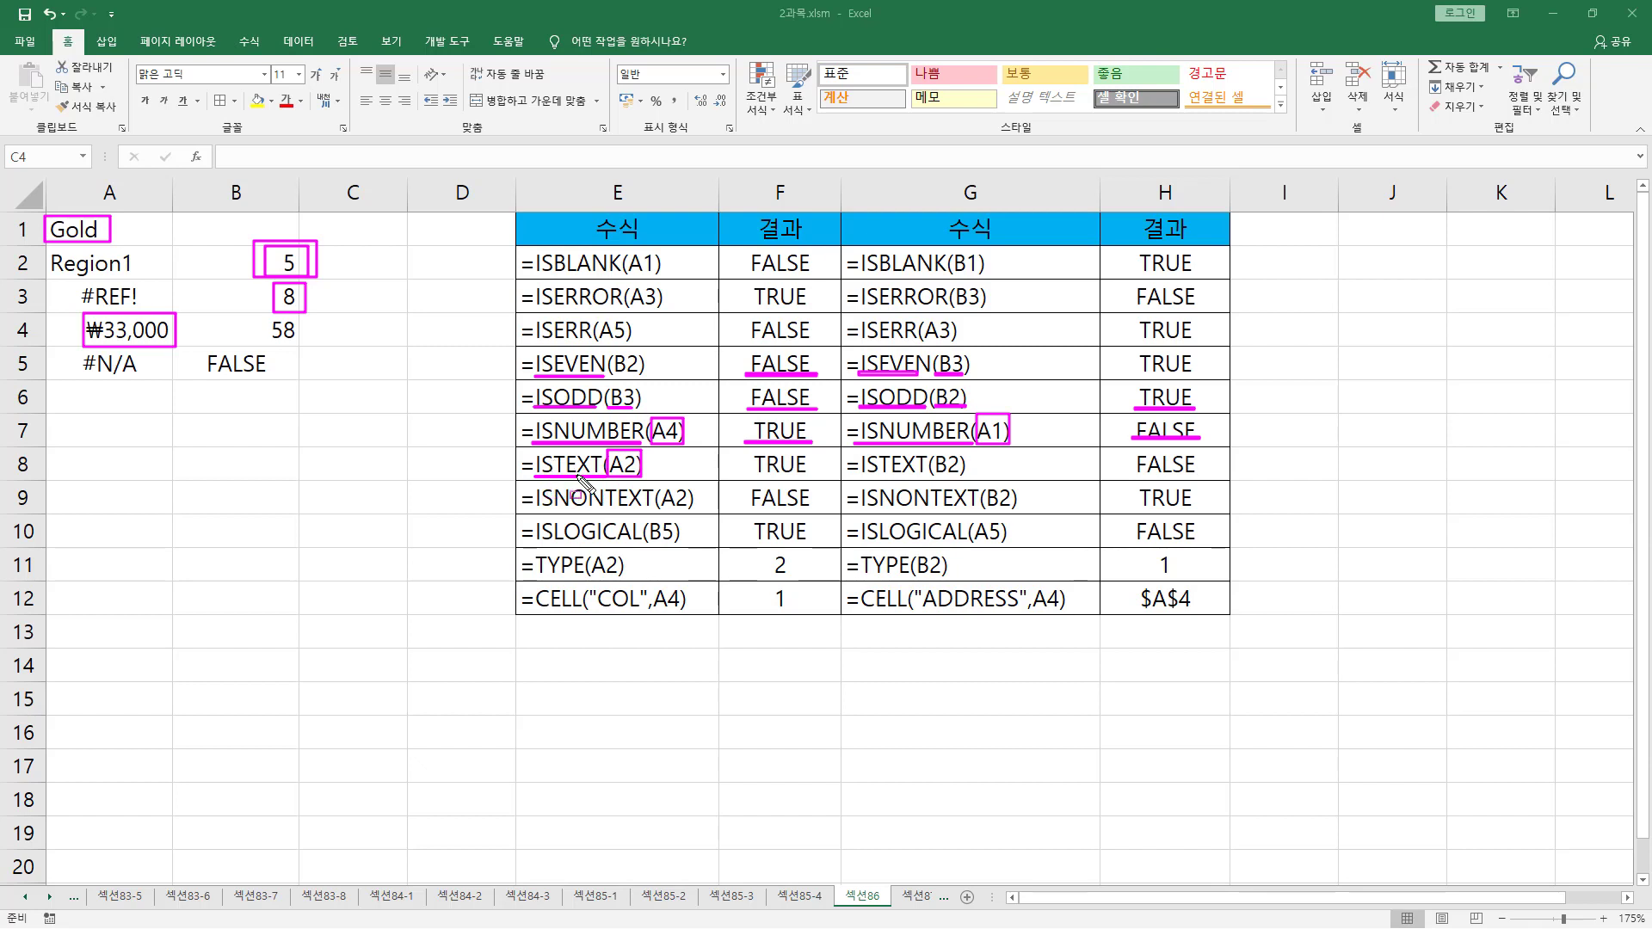
pyautogui.moveTo(44, 276); pyautogui.dragTo(149, 251)
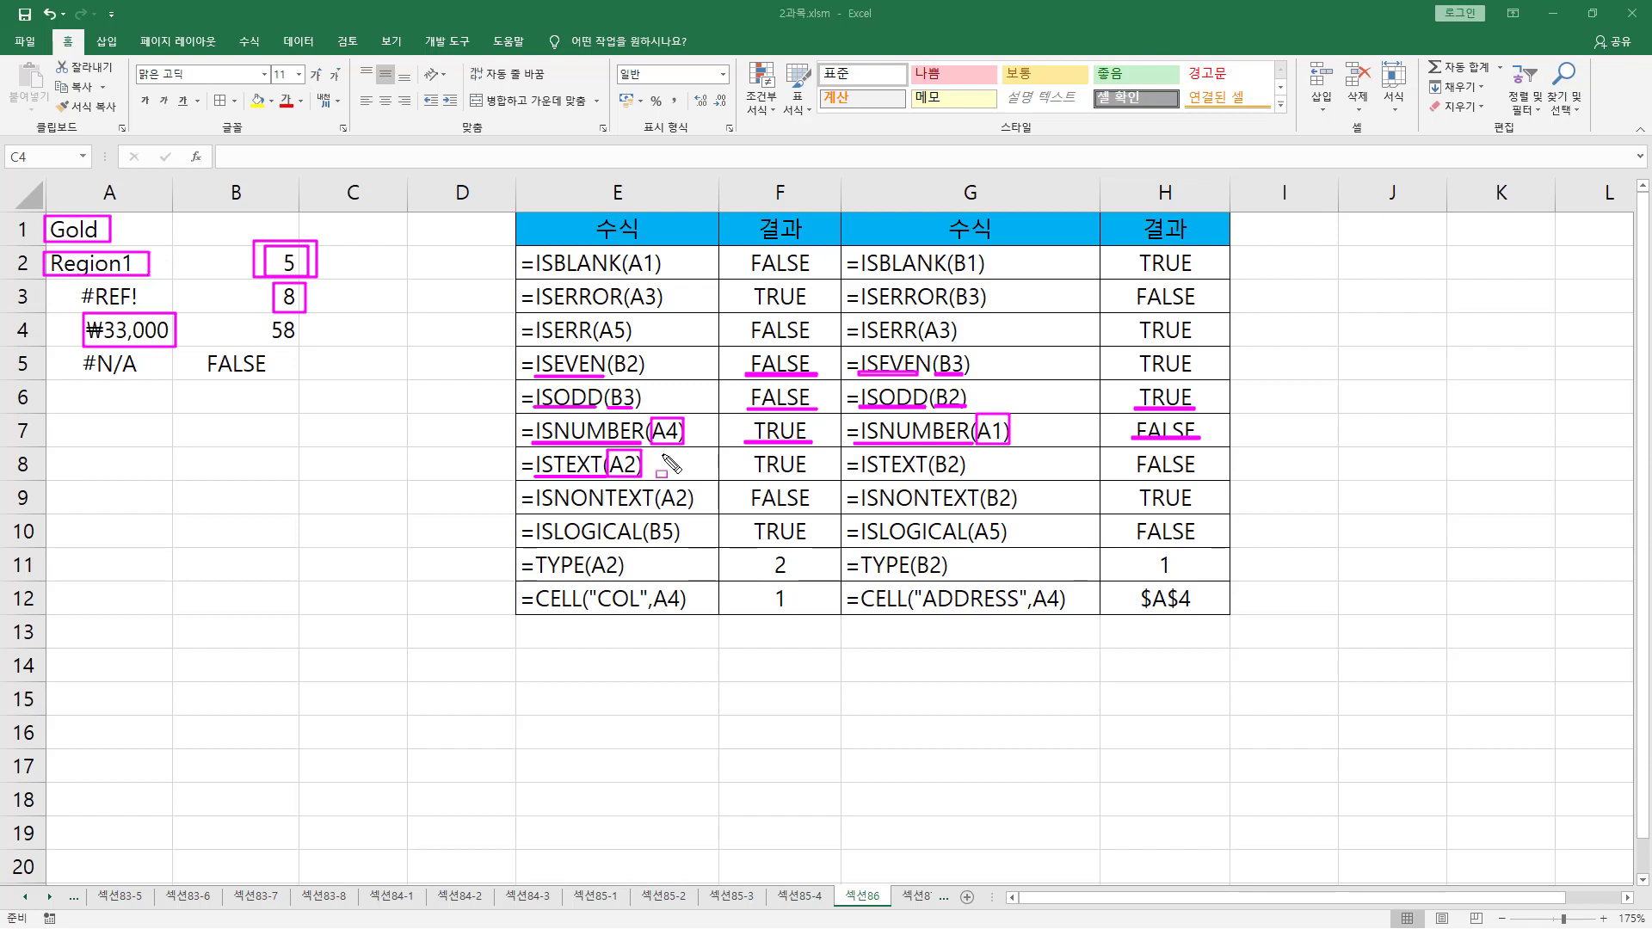
pyautogui.moveTo(755, 475); pyautogui.dragTo(813, 475)
pyautogui.moveTo(858, 475); pyautogui.dragTo(966, 475)
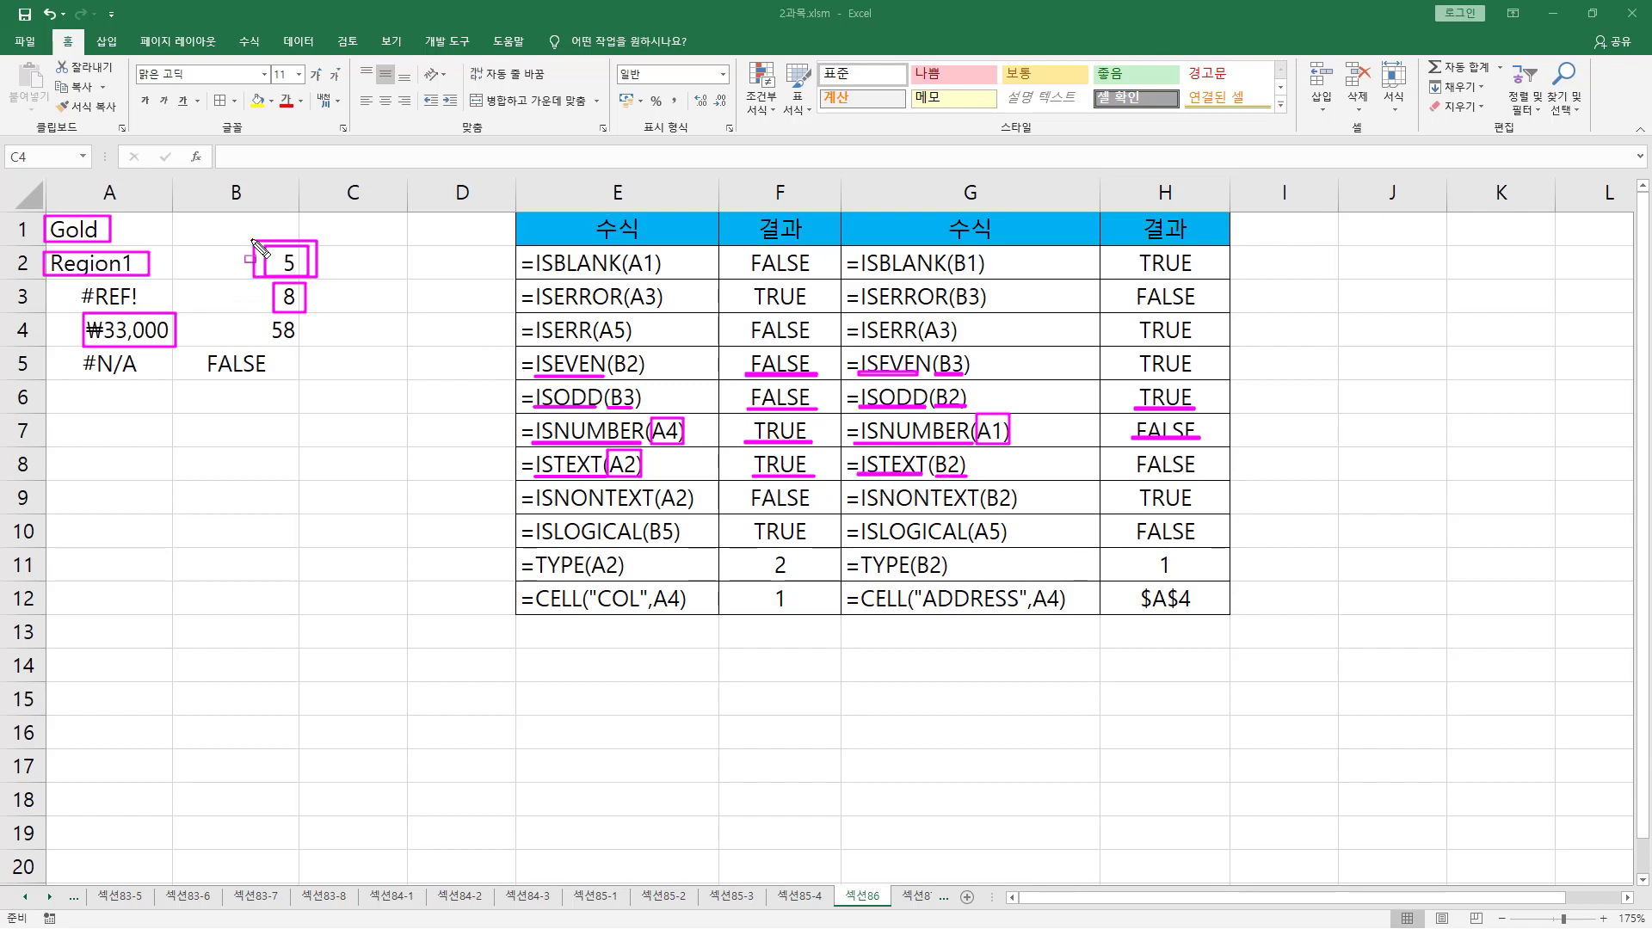
pyautogui.moveTo(251, 239); pyautogui.dragTo(337, 289)
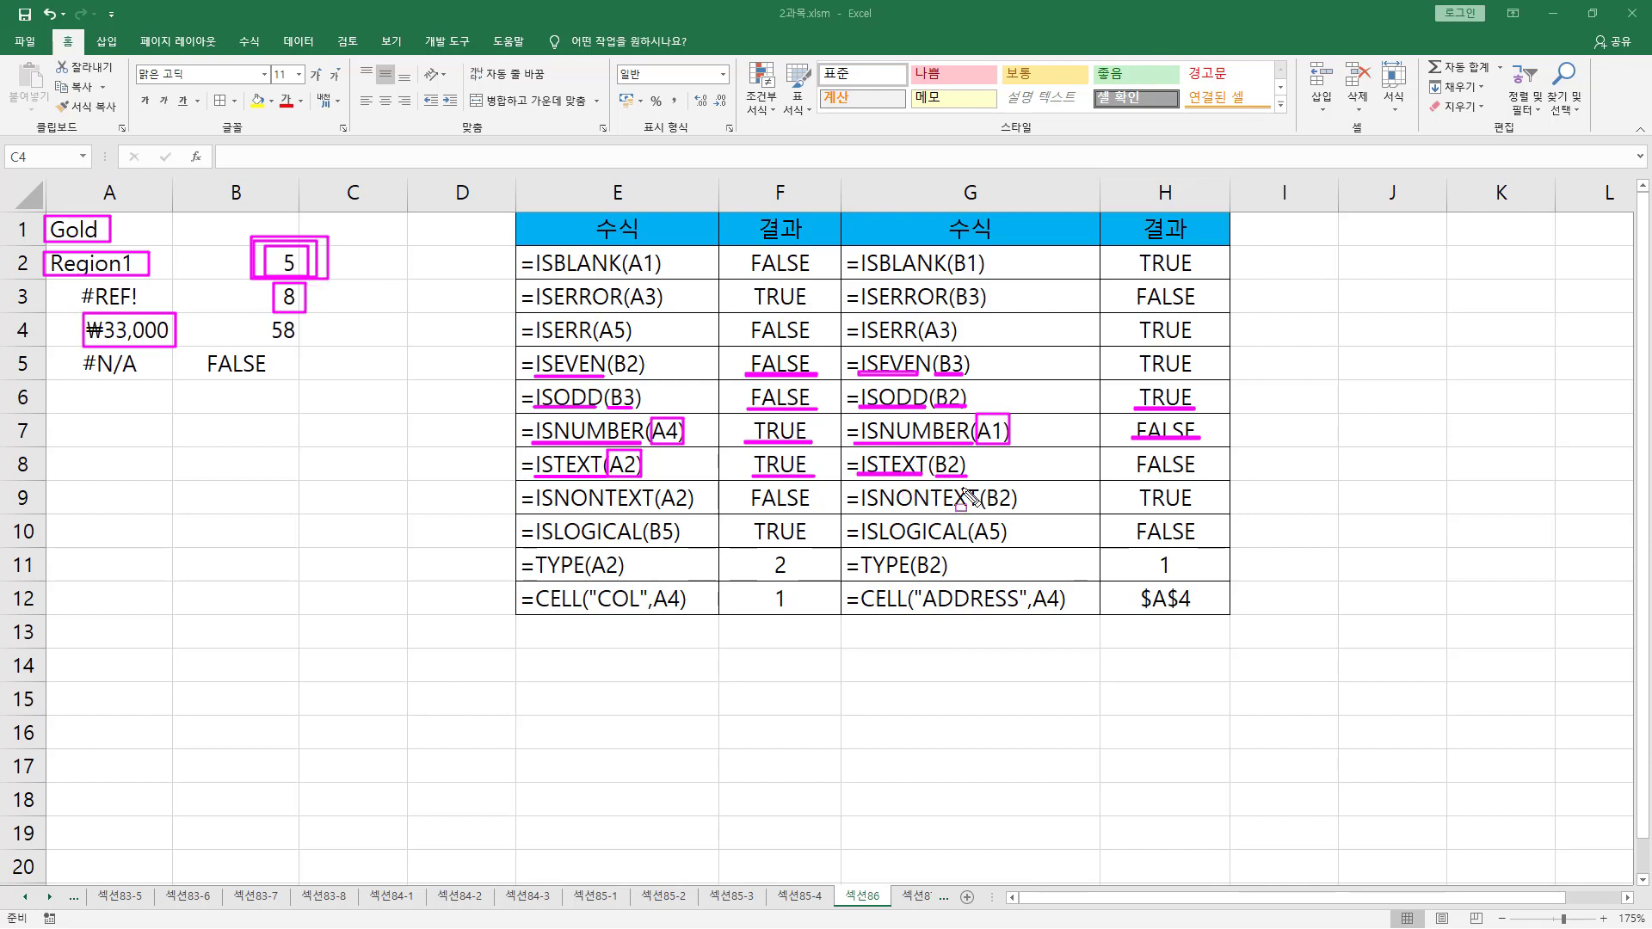
pyautogui.moveTo(1134, 475); pyautogui.dragTo(1203, 475)
# Underline both ISNONTEXT formulas and results in row 9, and frame the ISTEXT and ISNONTEXT rows together for comparison.
pyautogui.moveTo(536, 511); pyautogui.dragTo(656, 511)
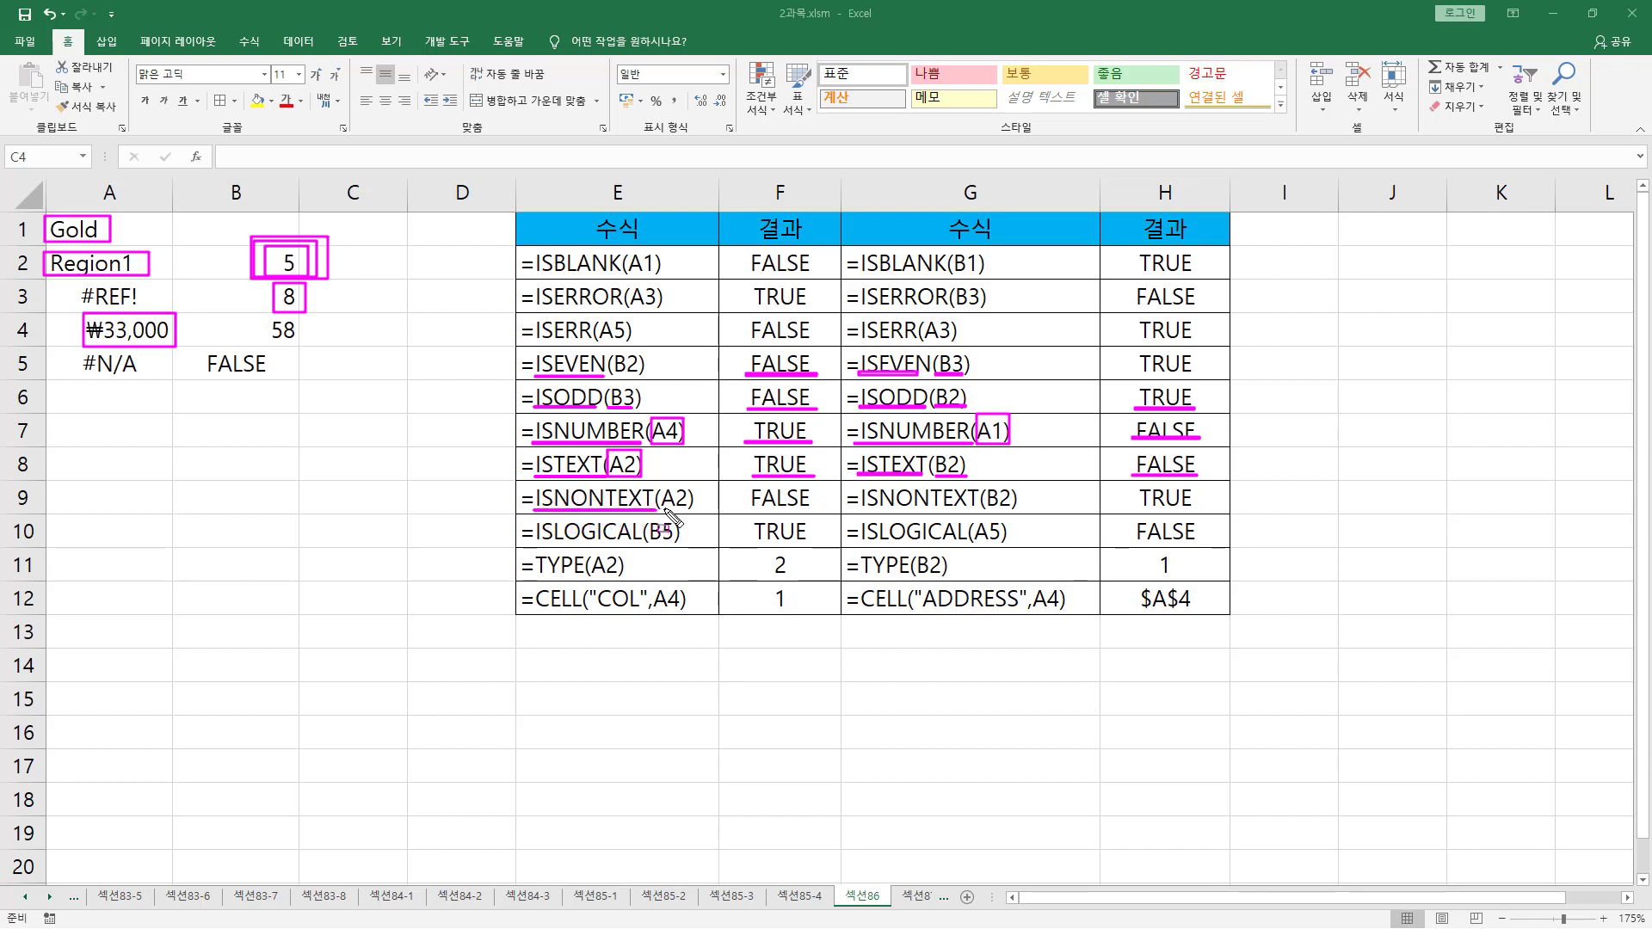
pyautogui.moveTo(664, 511); pyautogui.dragTo(691, 511)
pyautogui.moveTo(743, 509); pyautogui.dragTo(815, 510)
pyautogui.moveTo(857, 511); pyautogui.dragTo(1026, 505)
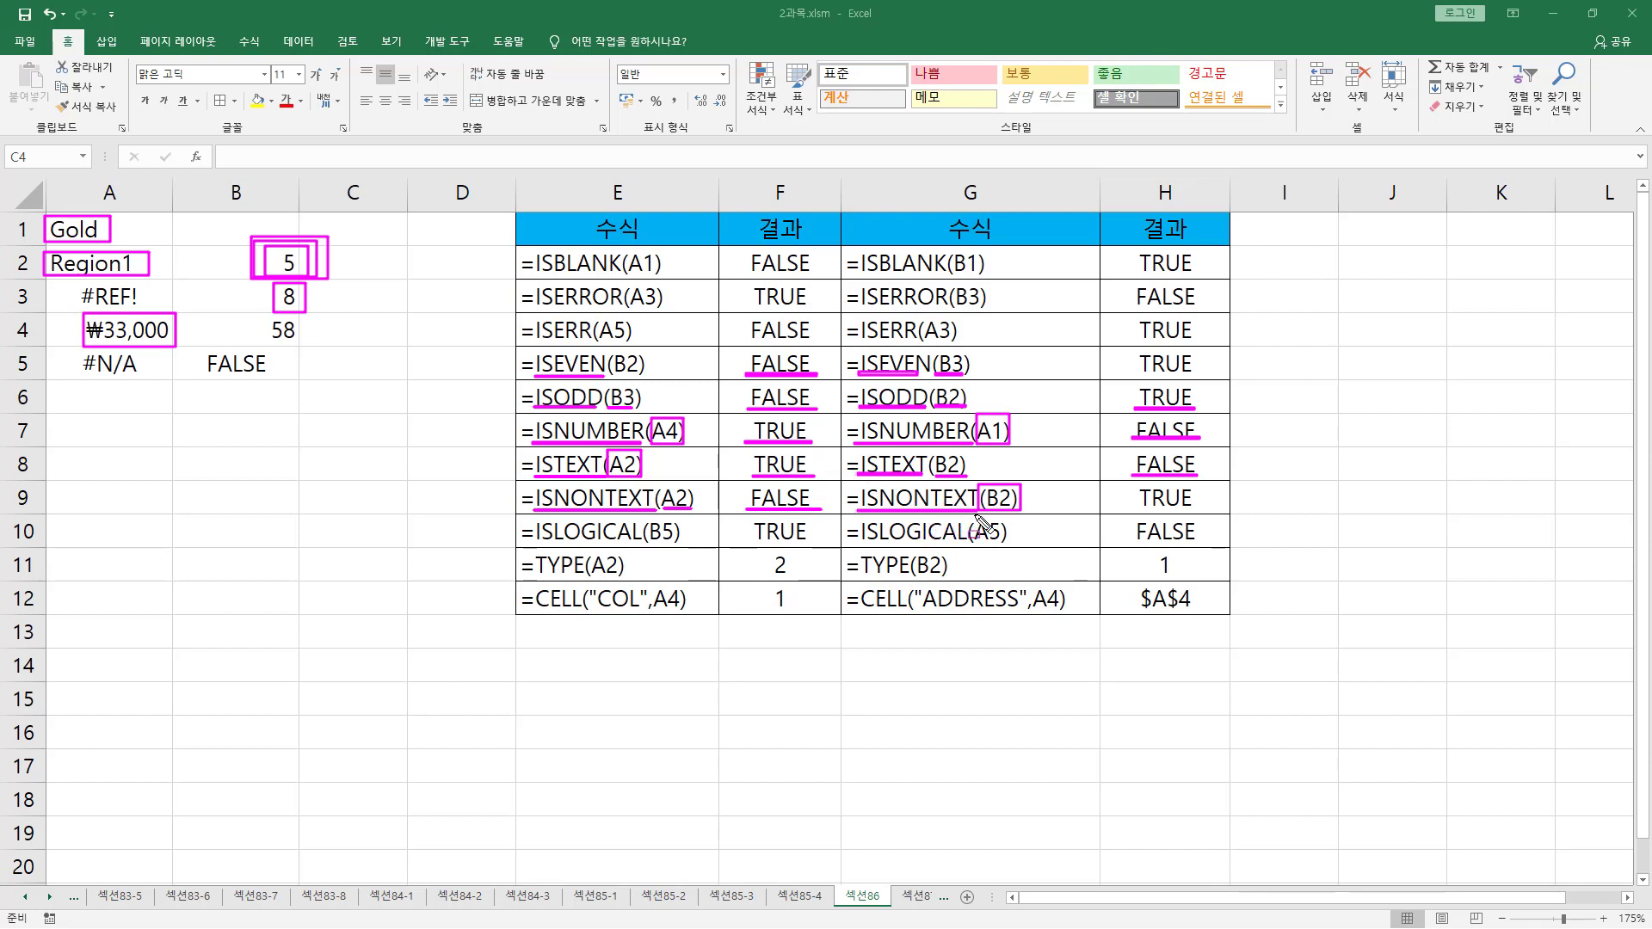
pyautogui.moveTo(1133, 511); pyautogui.dragTo(1201, 511)
pyautogui.moveTo(496, 444)
pyautogui.mouseDown()
pyautogui.moveTo(774, 514)
pyautogui.moveTo(1259, 513)
pyautogui.mouseUp()
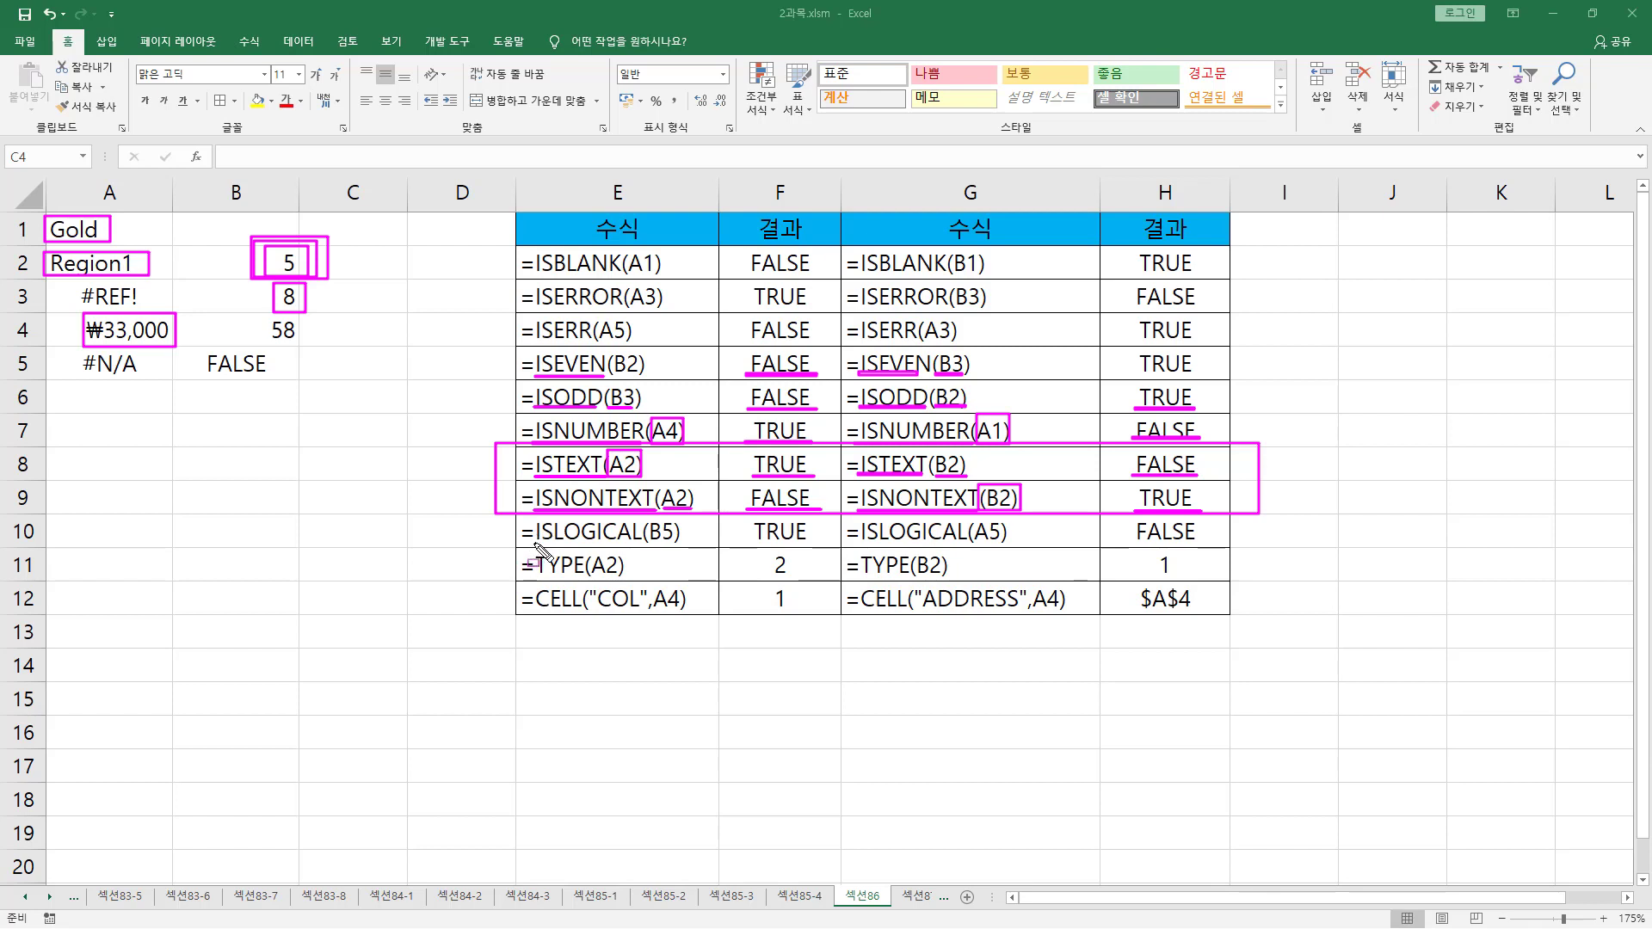
# Mark both ISLOGICAL examples in row 10 by underlining the formulas and results and boxing the referenced cells B5 and A5.
pyautogui.moveTo(535, 543); pyautogui.dragTo(680, 543)
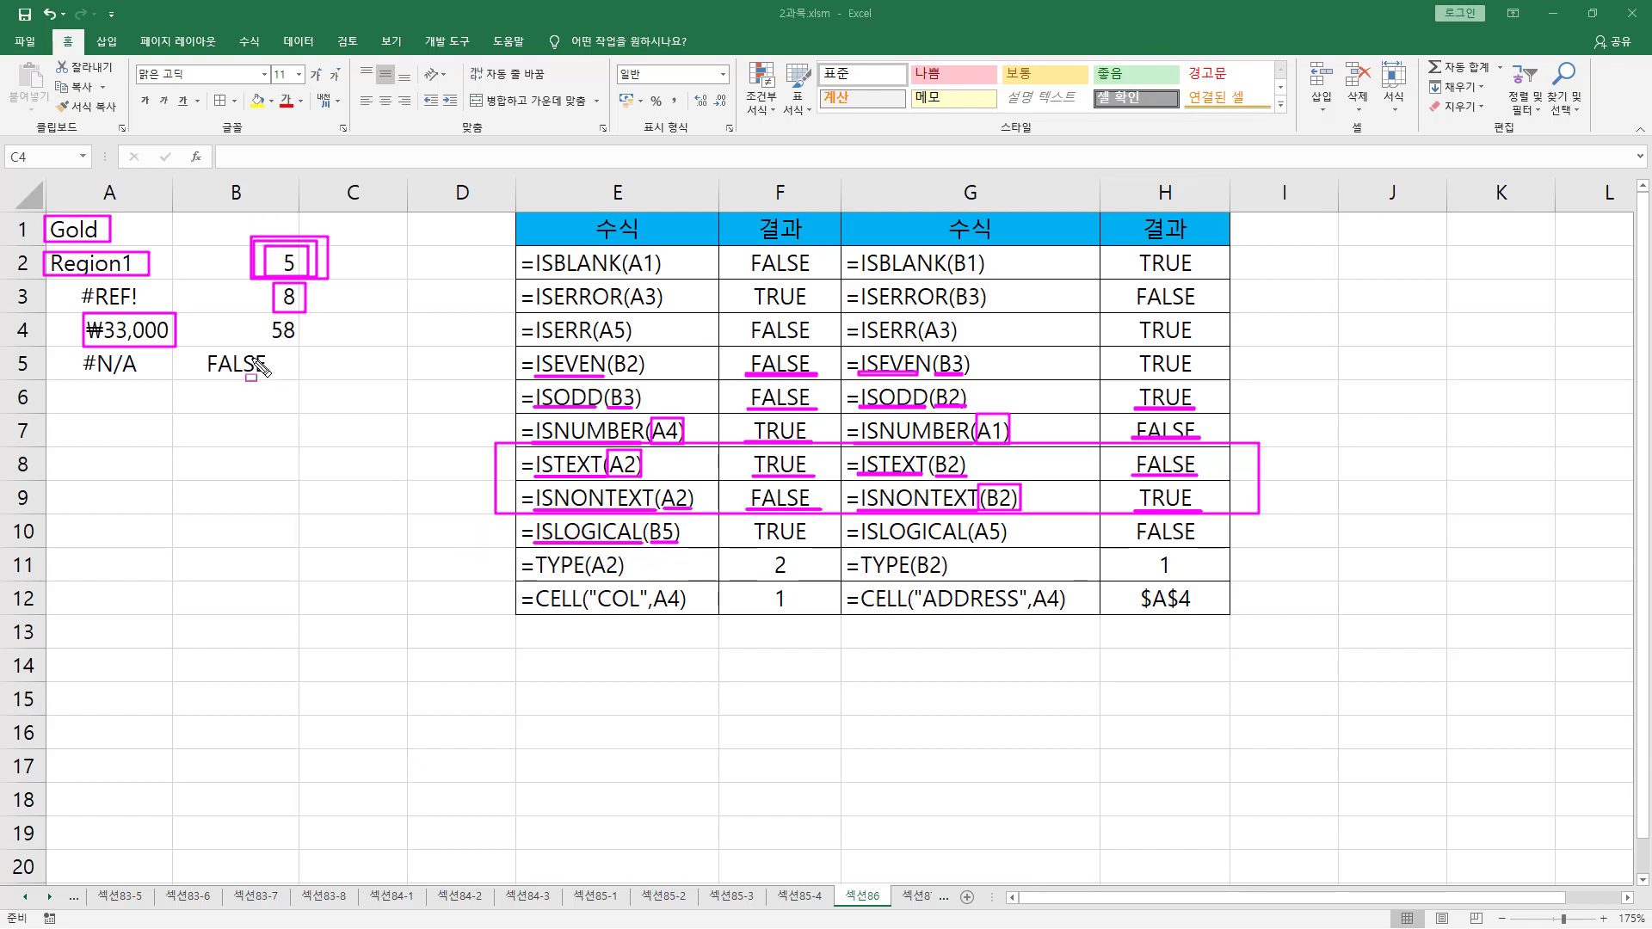
pyautogui.moveTo(196, 349)
pyautogui.mouseDown()
pyautogui.moveTo(226, 383)
pyautogui.moveTo(291, 383)
pyautogui.mouseUp()
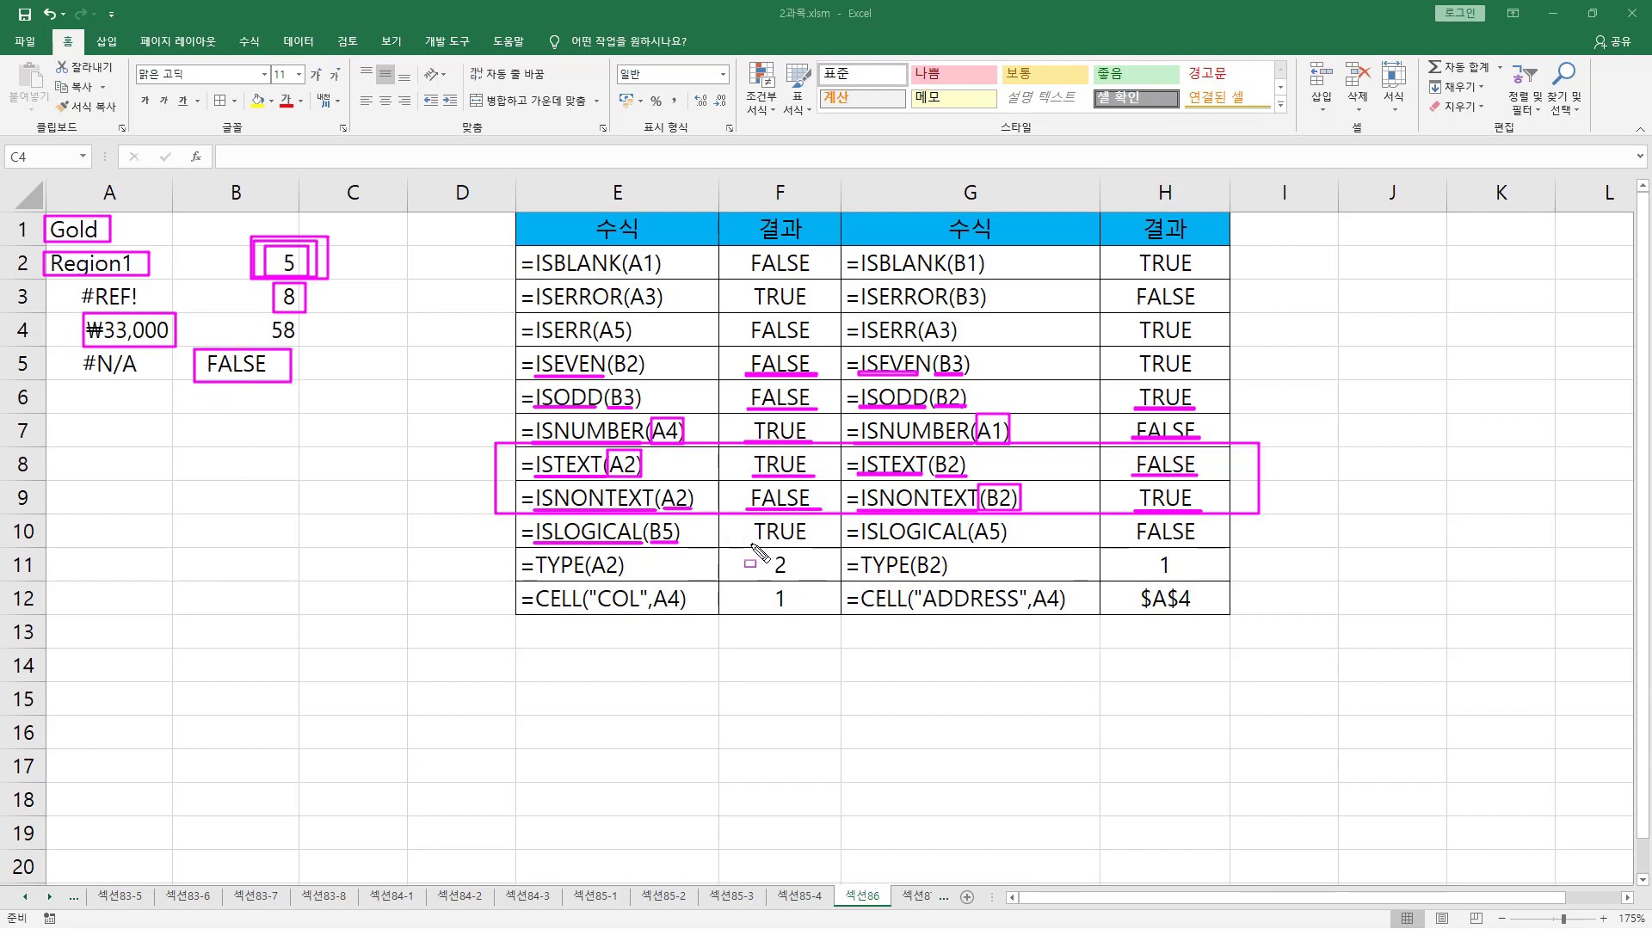
pyautogui.moveTo(752, 545); pyautogui.dragTo(809, 544)
pyautogui.moveTo(848, 544); pyautogui.dragTo(998, 545)
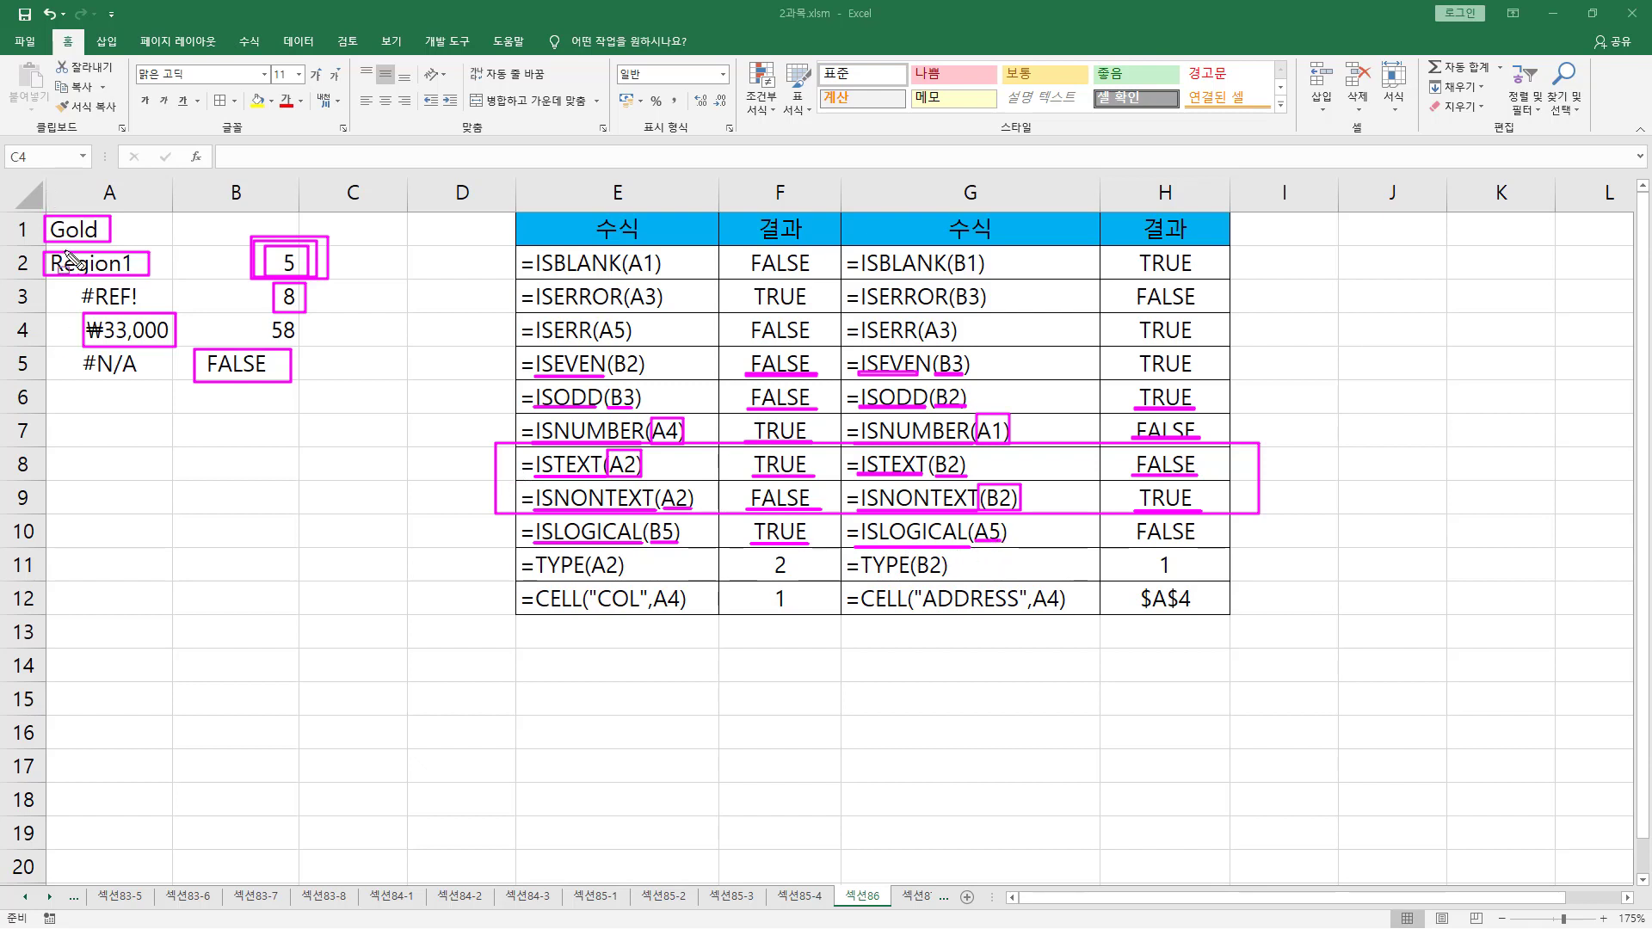
pyautogui.moveTo(74, 353); pyautogui.dragTo(152, 381)
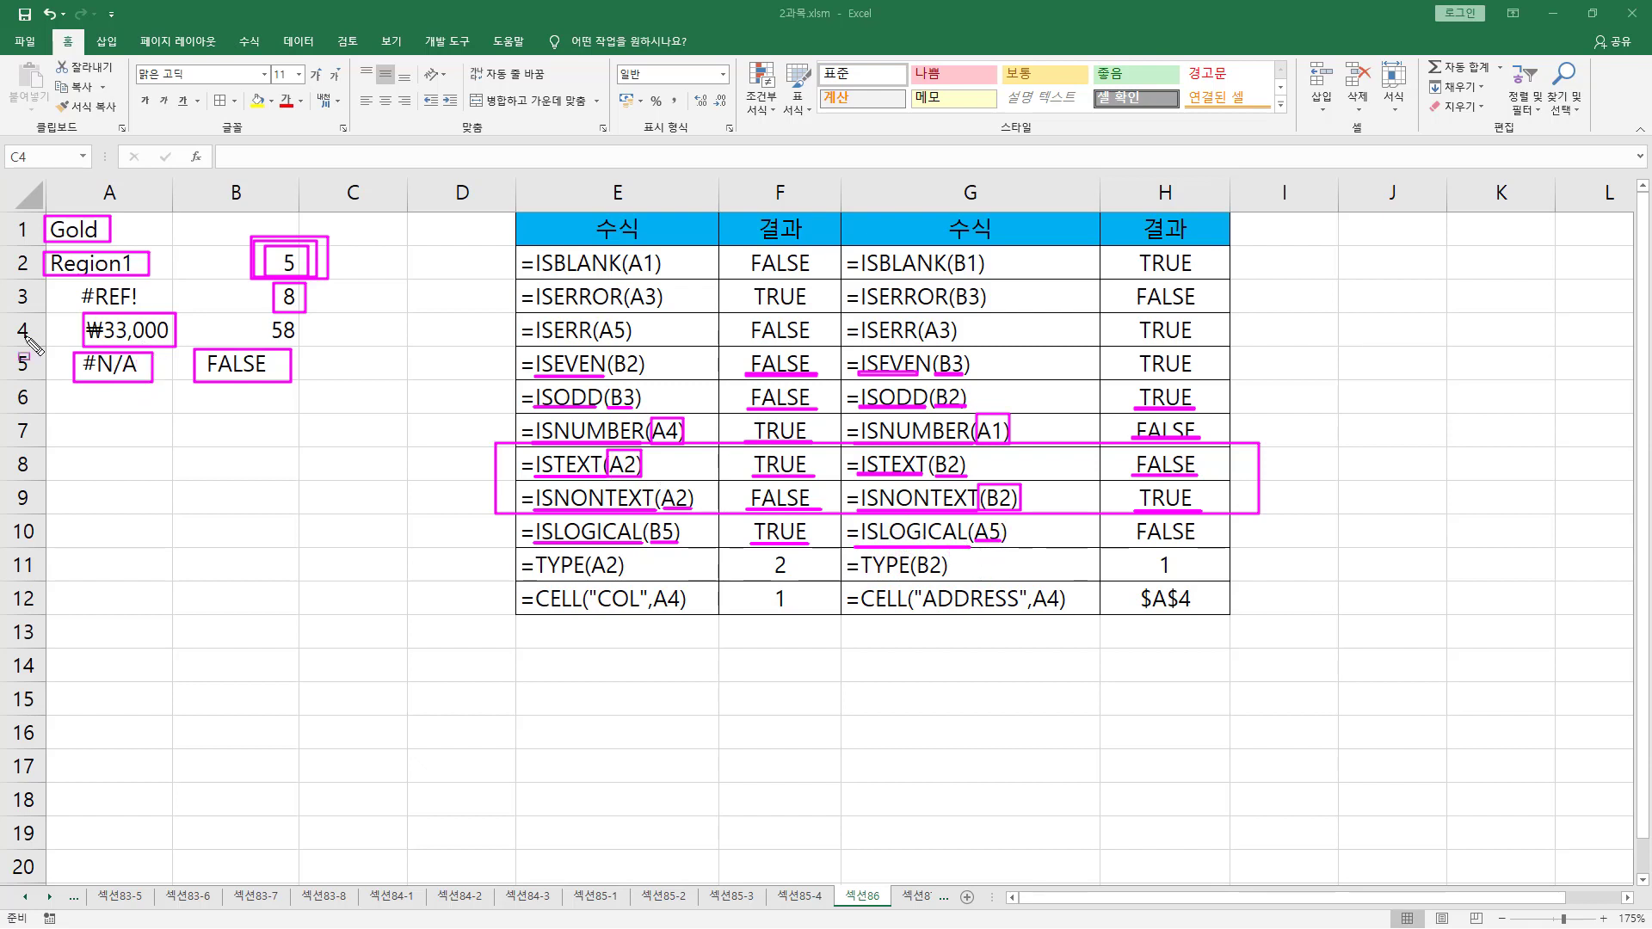
pyautogui.moveTo(1127, 543); pyautogui.dragTo(1211, 544)
# Underline the TYPE(A2) formula in row 11 and its argument, and leave the screen-drawing mode.
pyautogui.moveTo(527, 574); pyautogui.dragTo(585, 575)
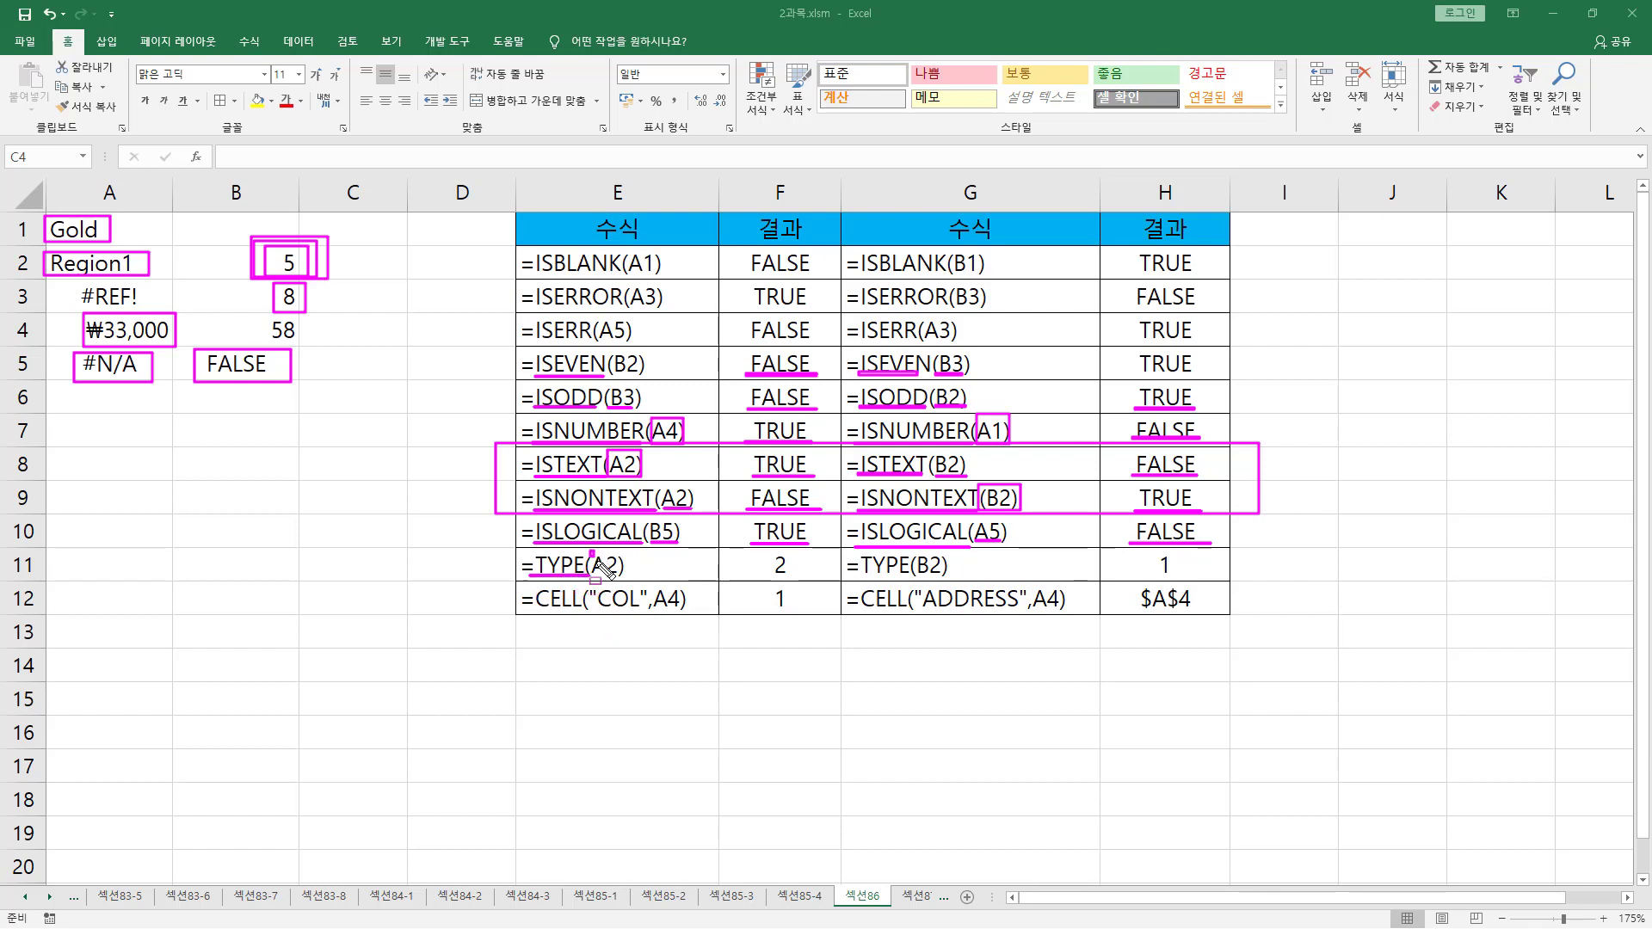
pyautogui.moveTo(596, 579); pyautogui.dragTo(619, 580)
pyautogui.press('Escape')
# Enter the label 숫자 in cell A11.
pyautogui.click(165, 560)
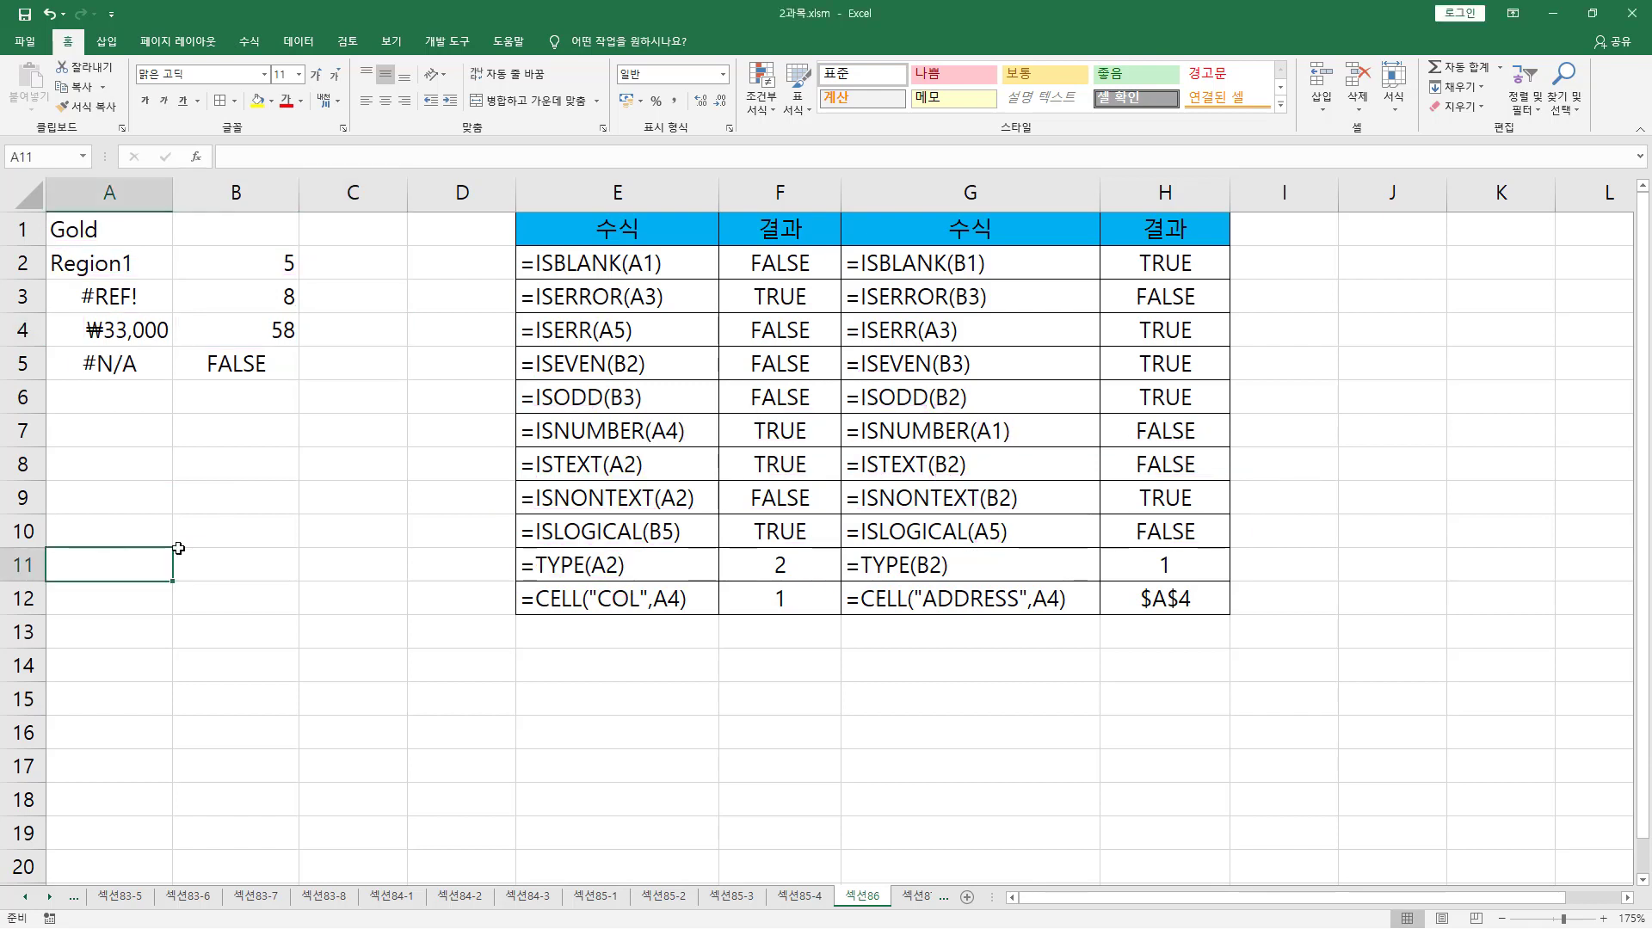
pyautogui.write('tm')
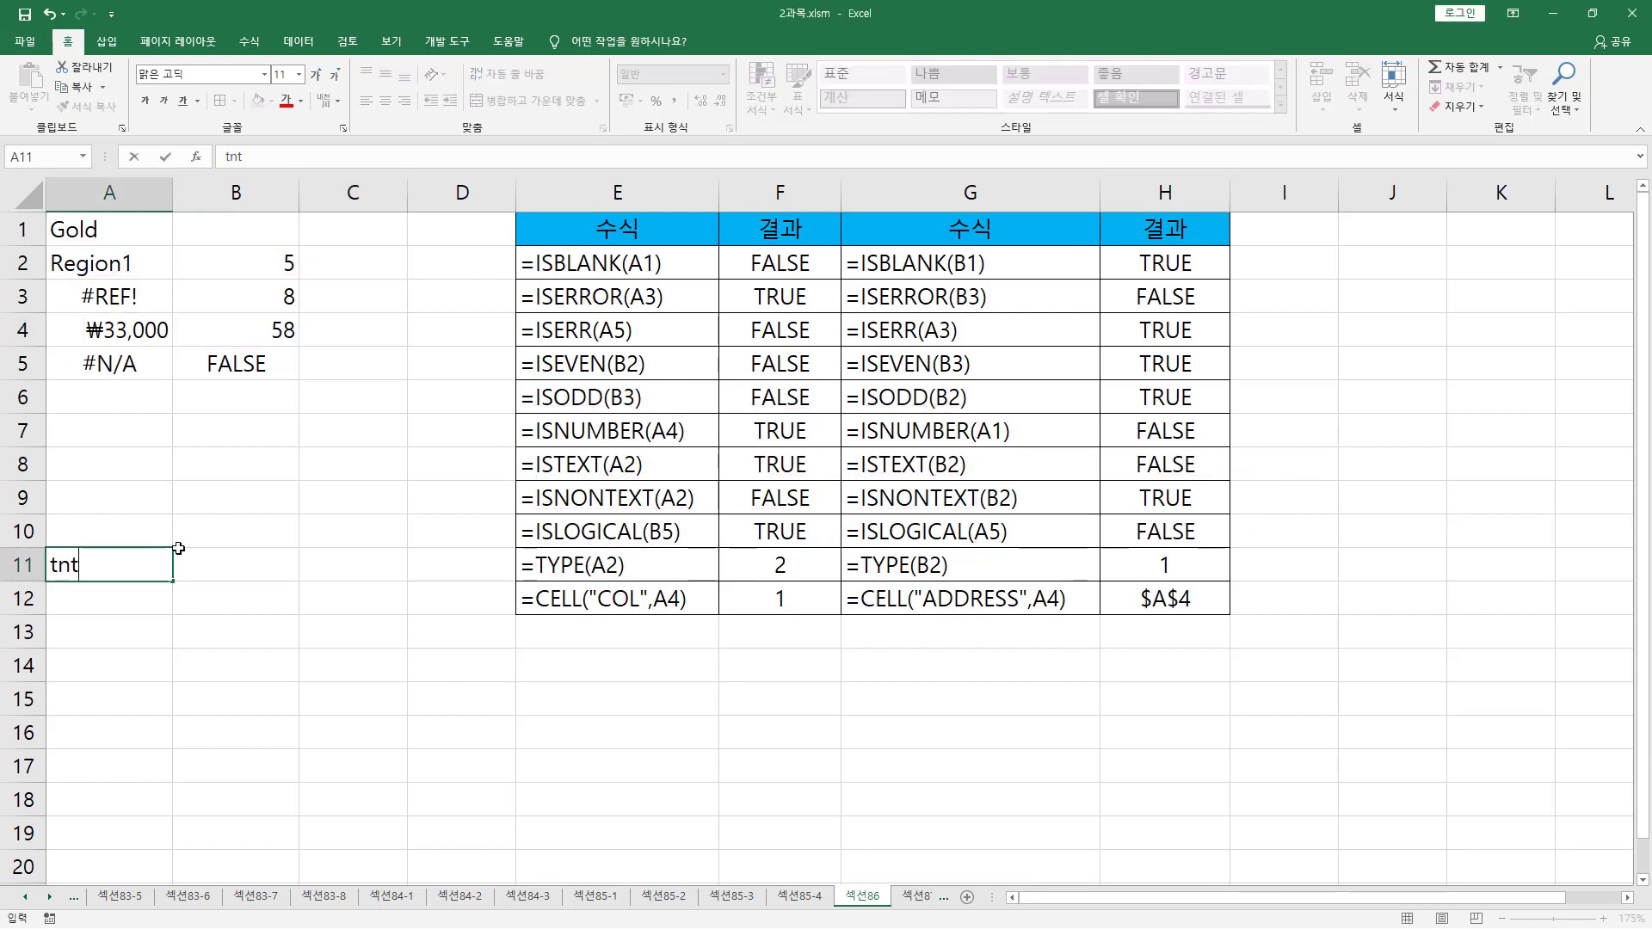
pyautogui.press('BackSpace')
pyautogui.press('BackSpace')
pyautogui.write('숫자')
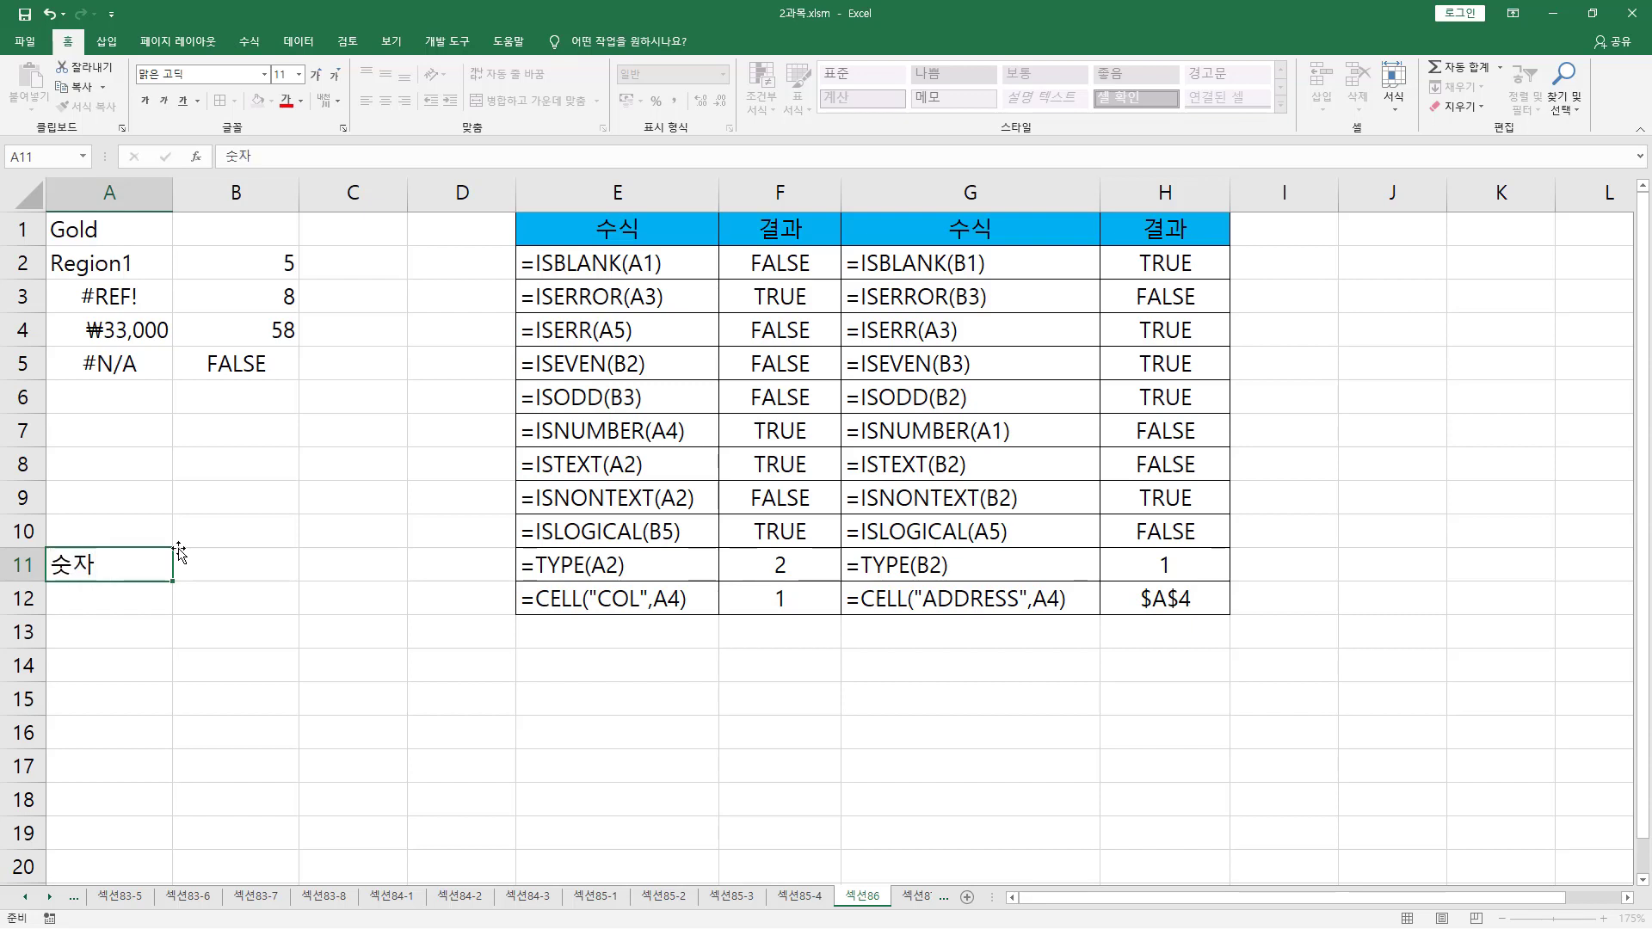
# Enter the labels 텍스트, 논리값 and 오류값 in cells B11, C11 and D11.
pyautogui.press('Tab')
pyautogui.write('텍스트')
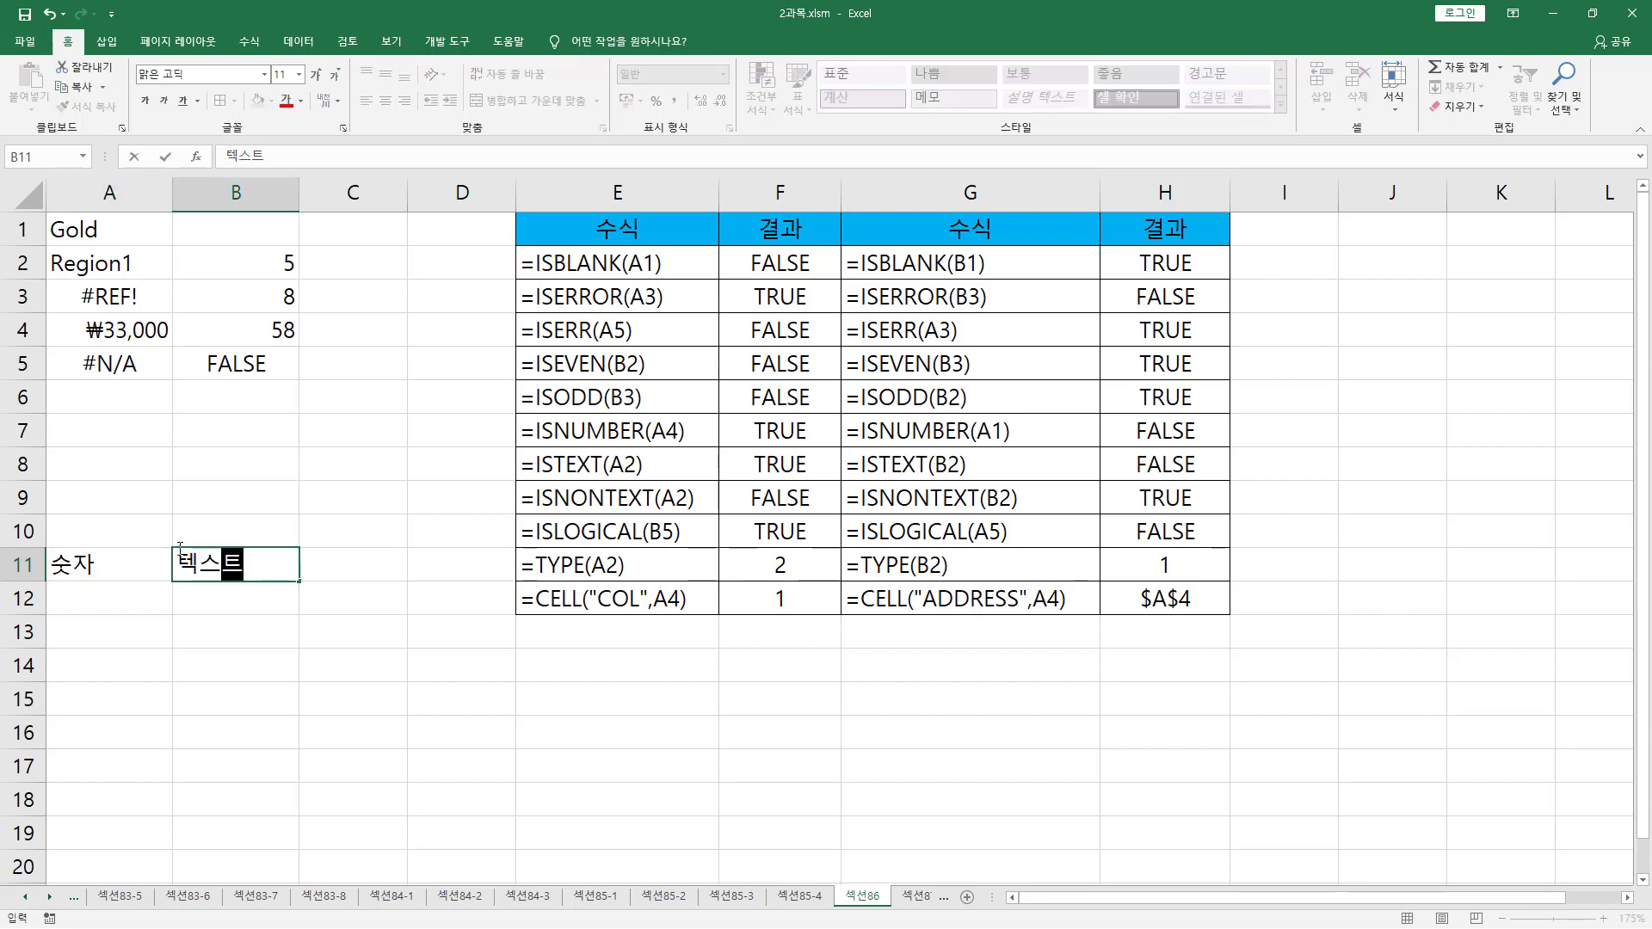
pyautogui.press('Tab')
pyautogui.write('ㄴ리값')
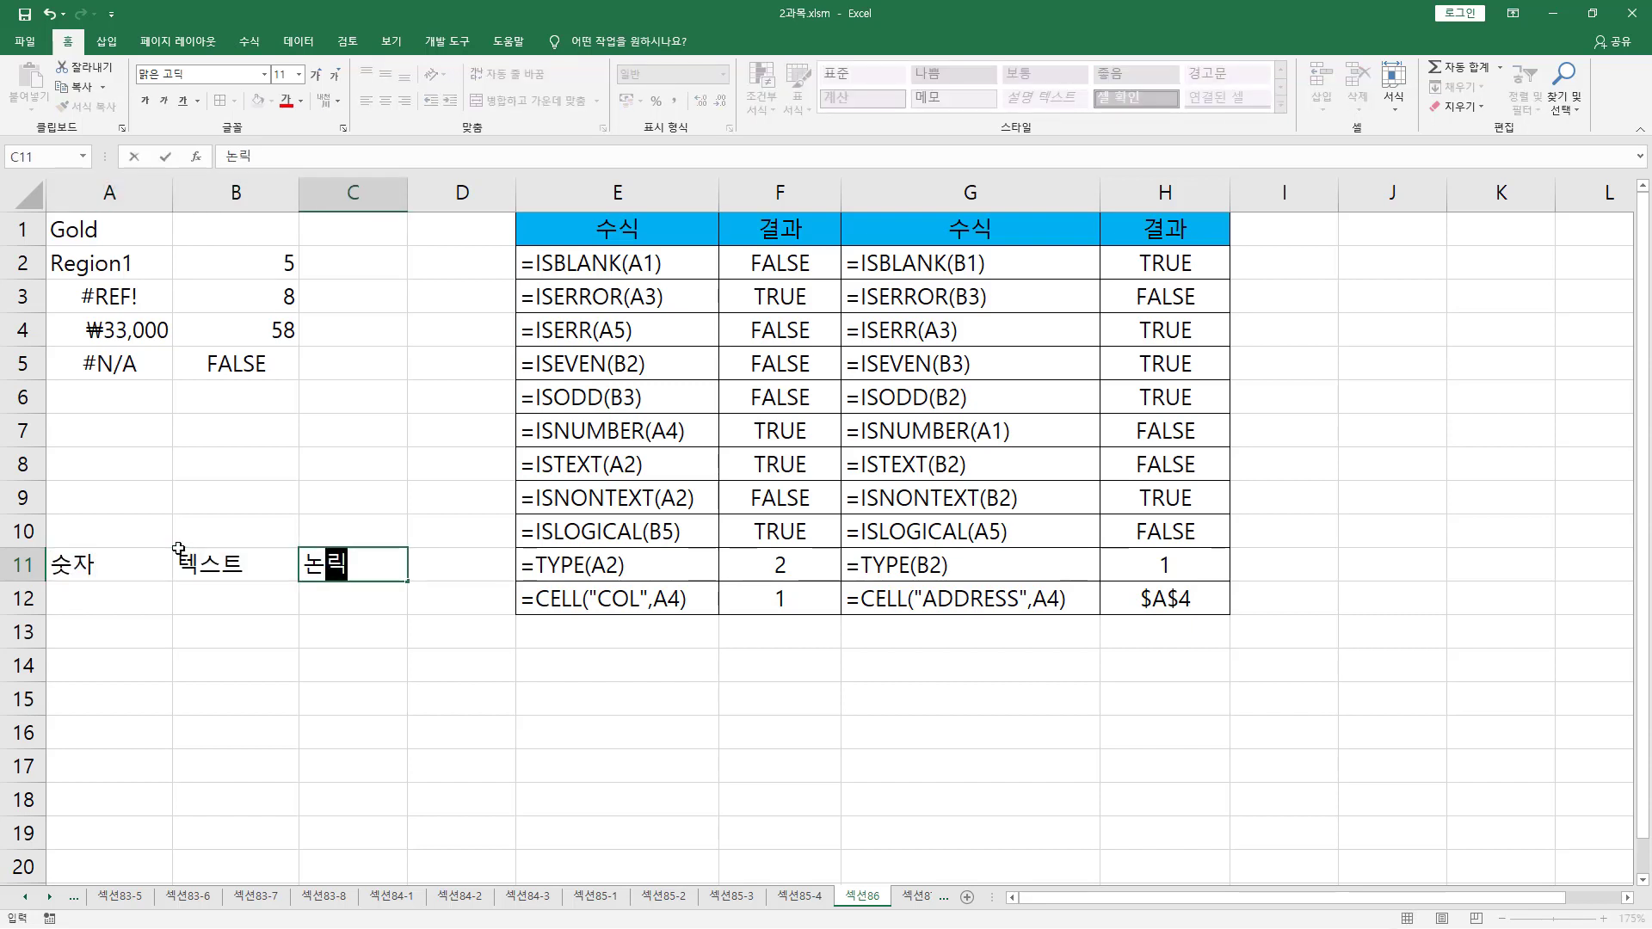
pyautogui.press('Tab')
pyautogui.write('오류값')
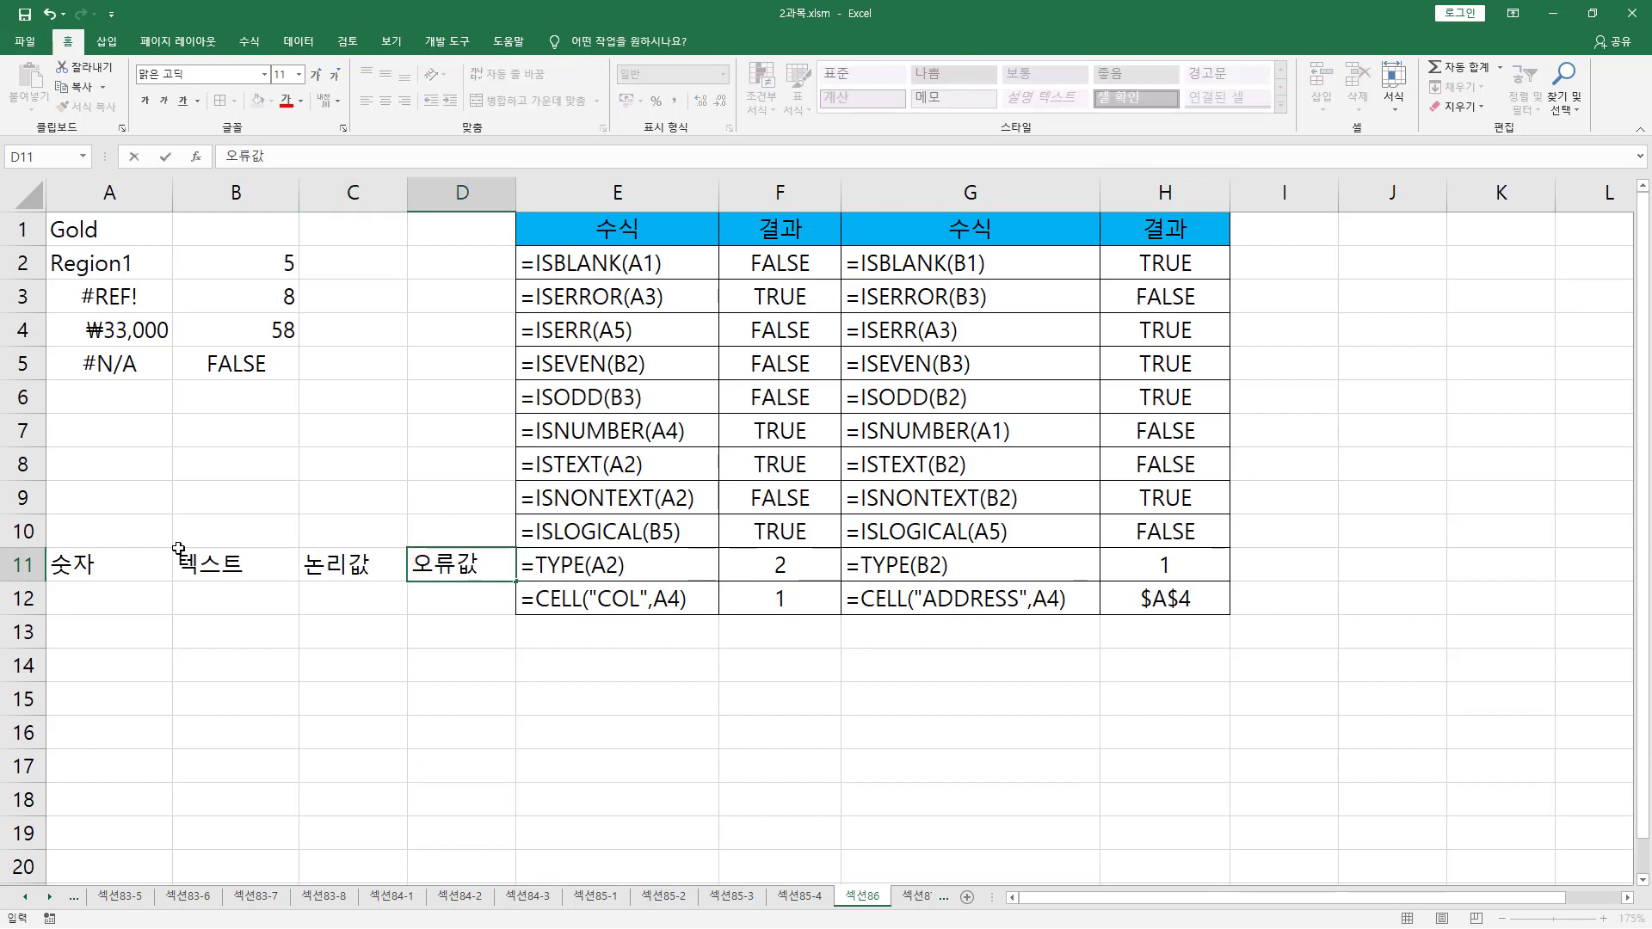
pyautogui.press('Return')
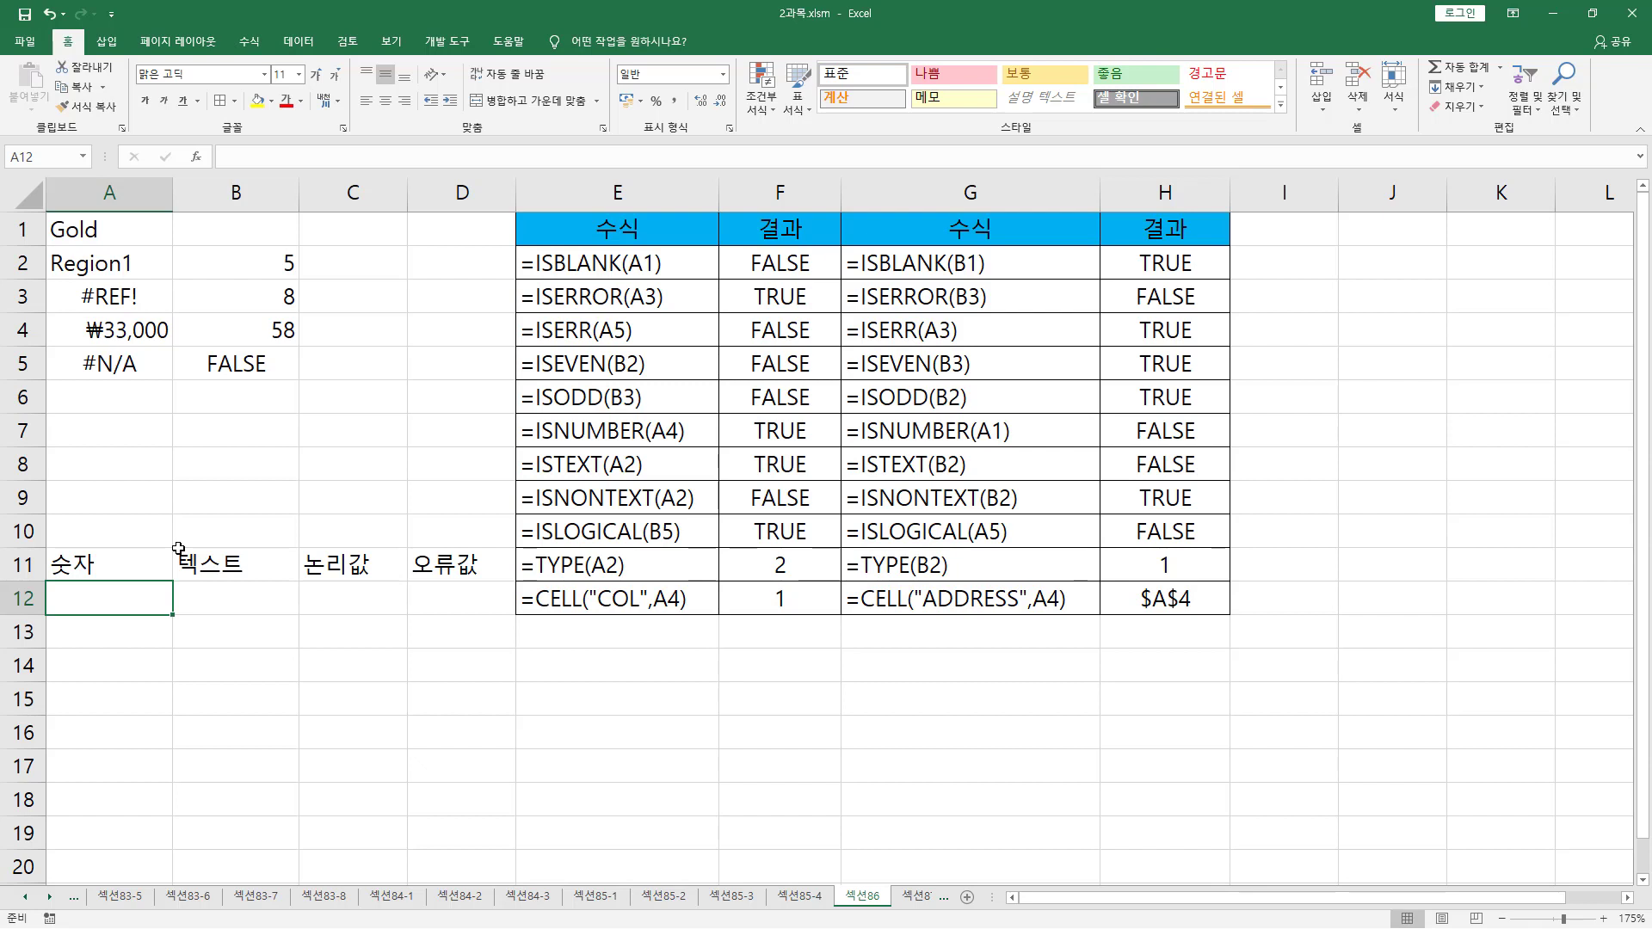
# Enter the type codes 1, 2, 4 and 16 under the labels in cells A12 to D12.
pyautogui.write('1')
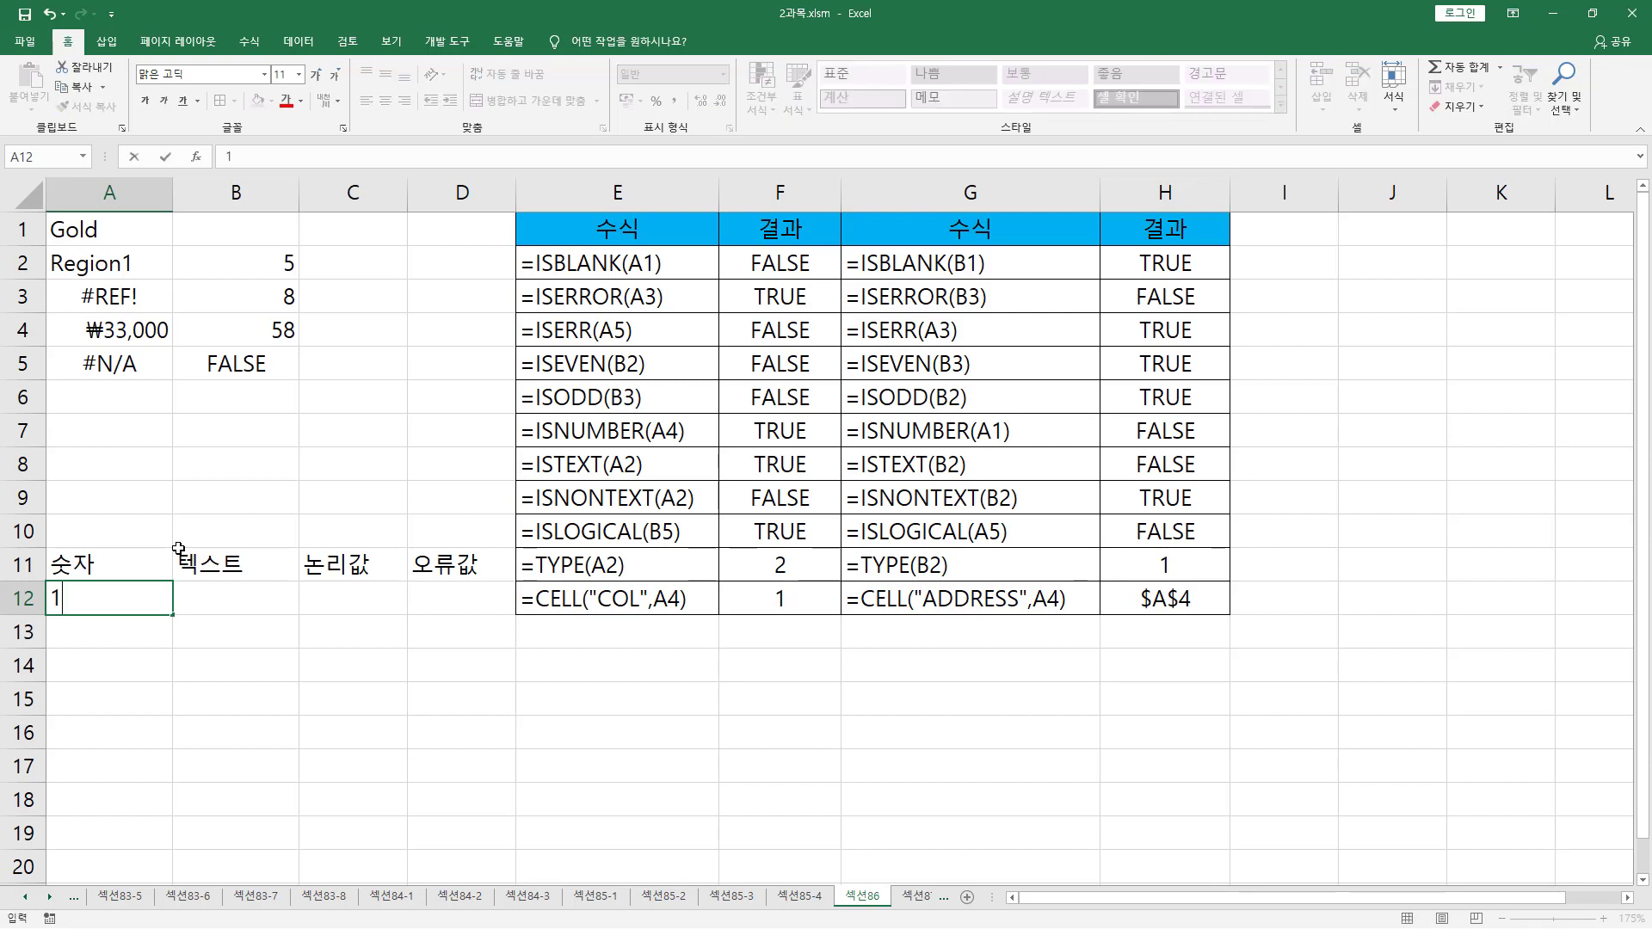
pyautogui.press('Tab')
pyautogui.write('2')
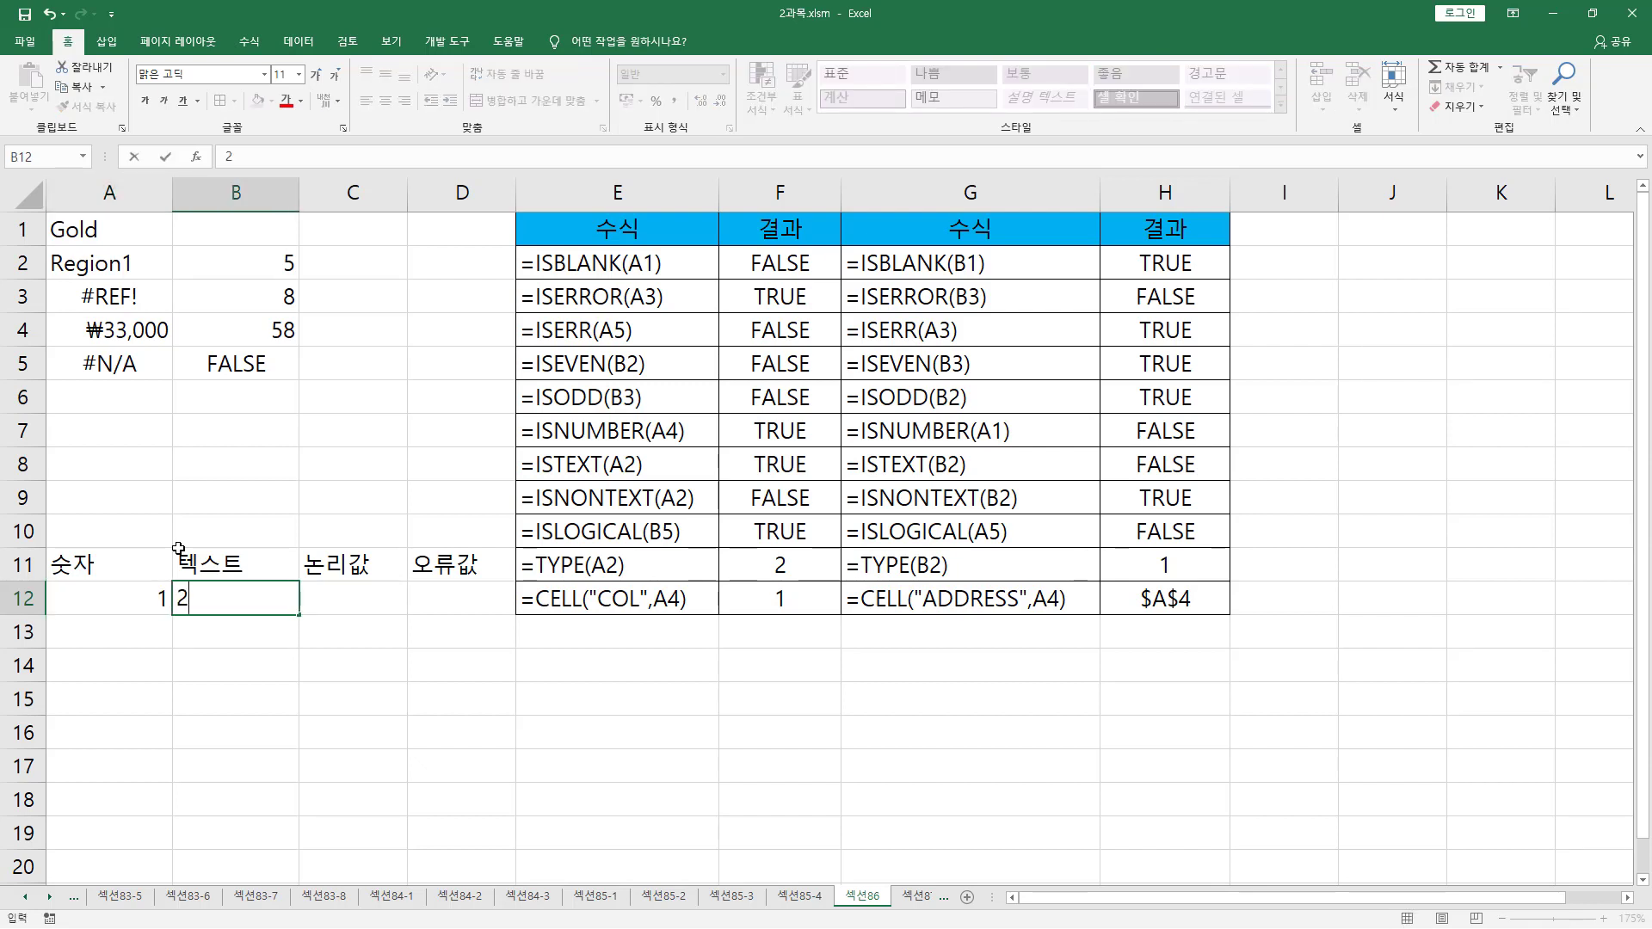
pyautogui.press('Tab')
pyautogui.write('4')
pyautogui.press('Tab')
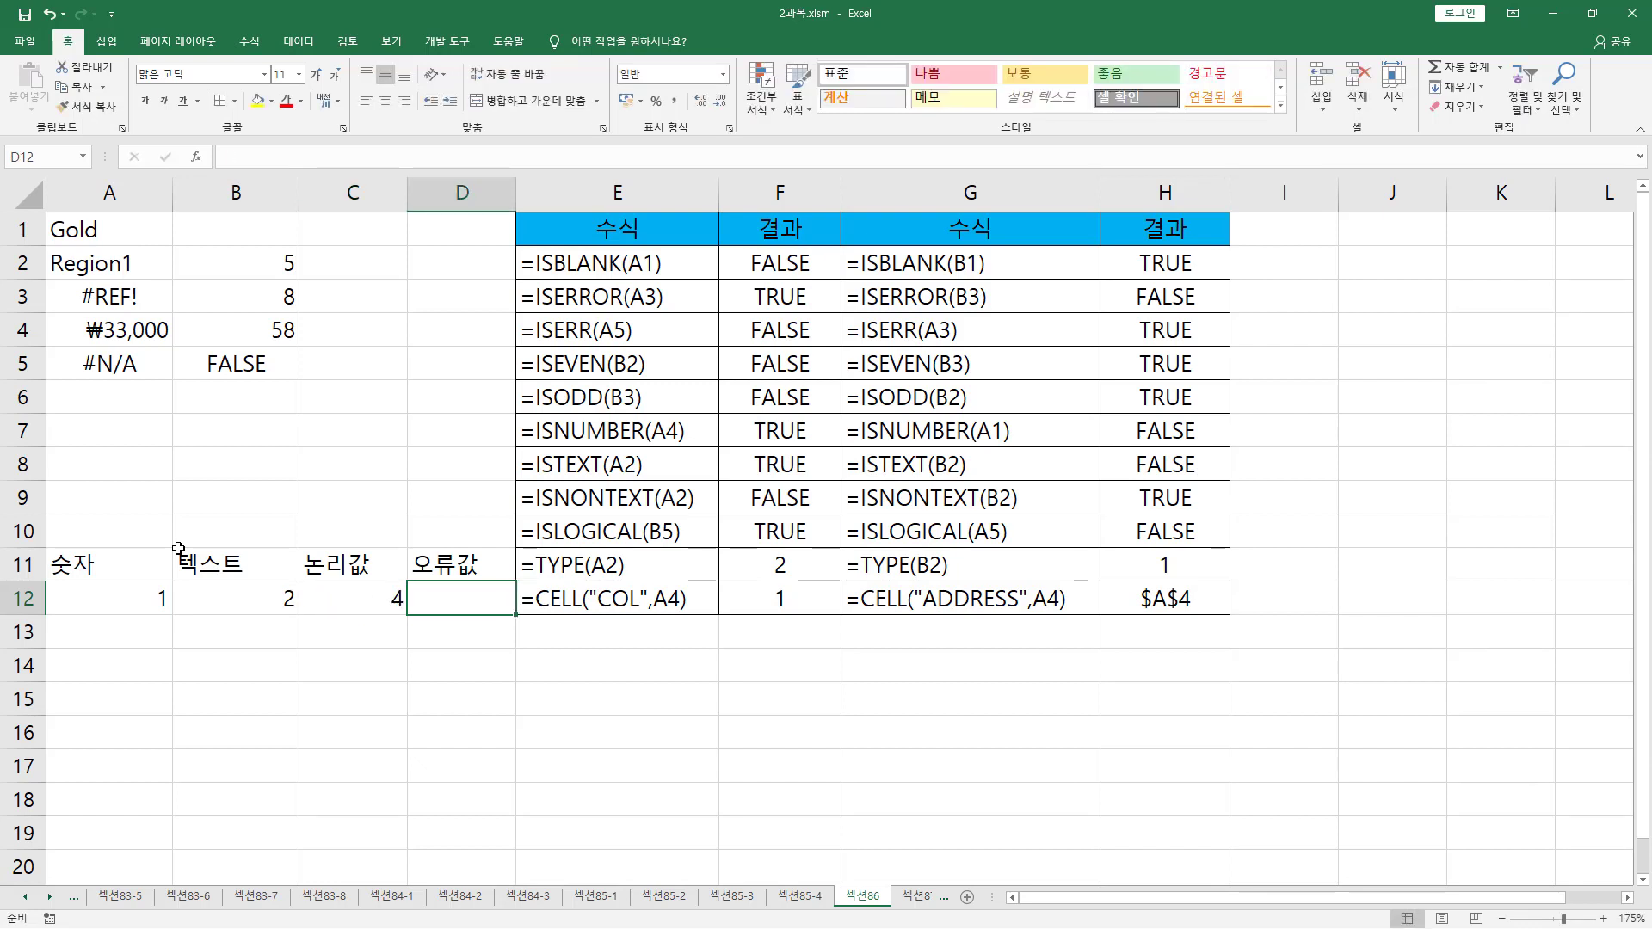
pyautogui.write('16')
# Center the contents of A11:D12 and apply borders to those cells.
pyautogui.moveTo(163, 565); pyautogui.dragTo(448, 593)
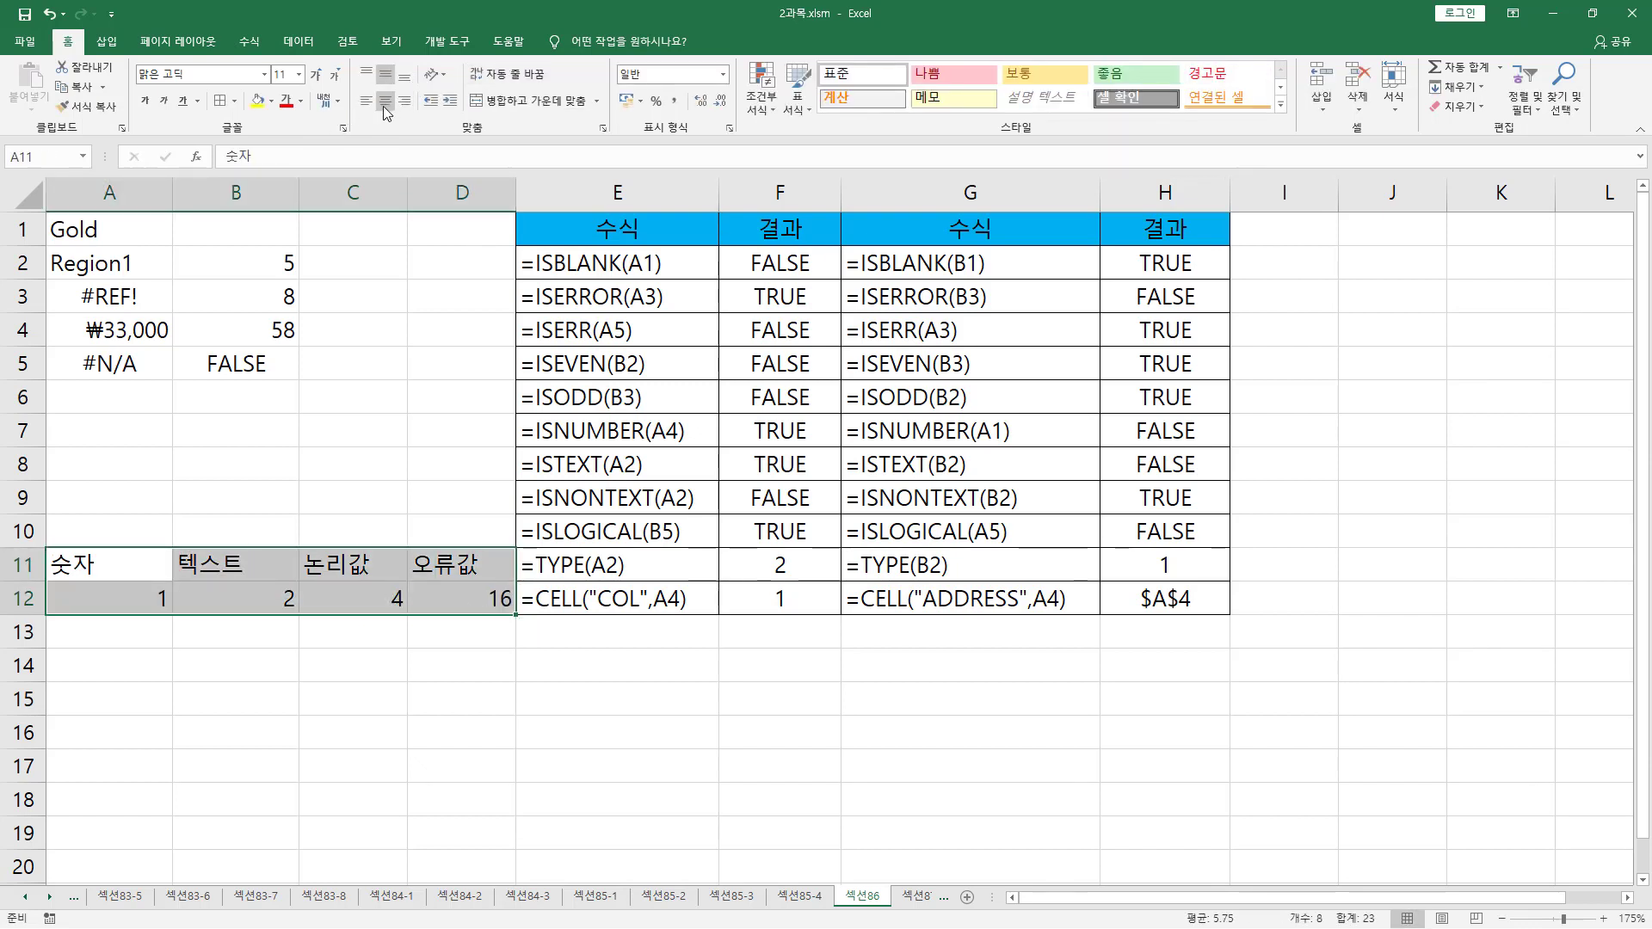
pyautogui.click(386, 101)
pyautogui.click(220, 100)
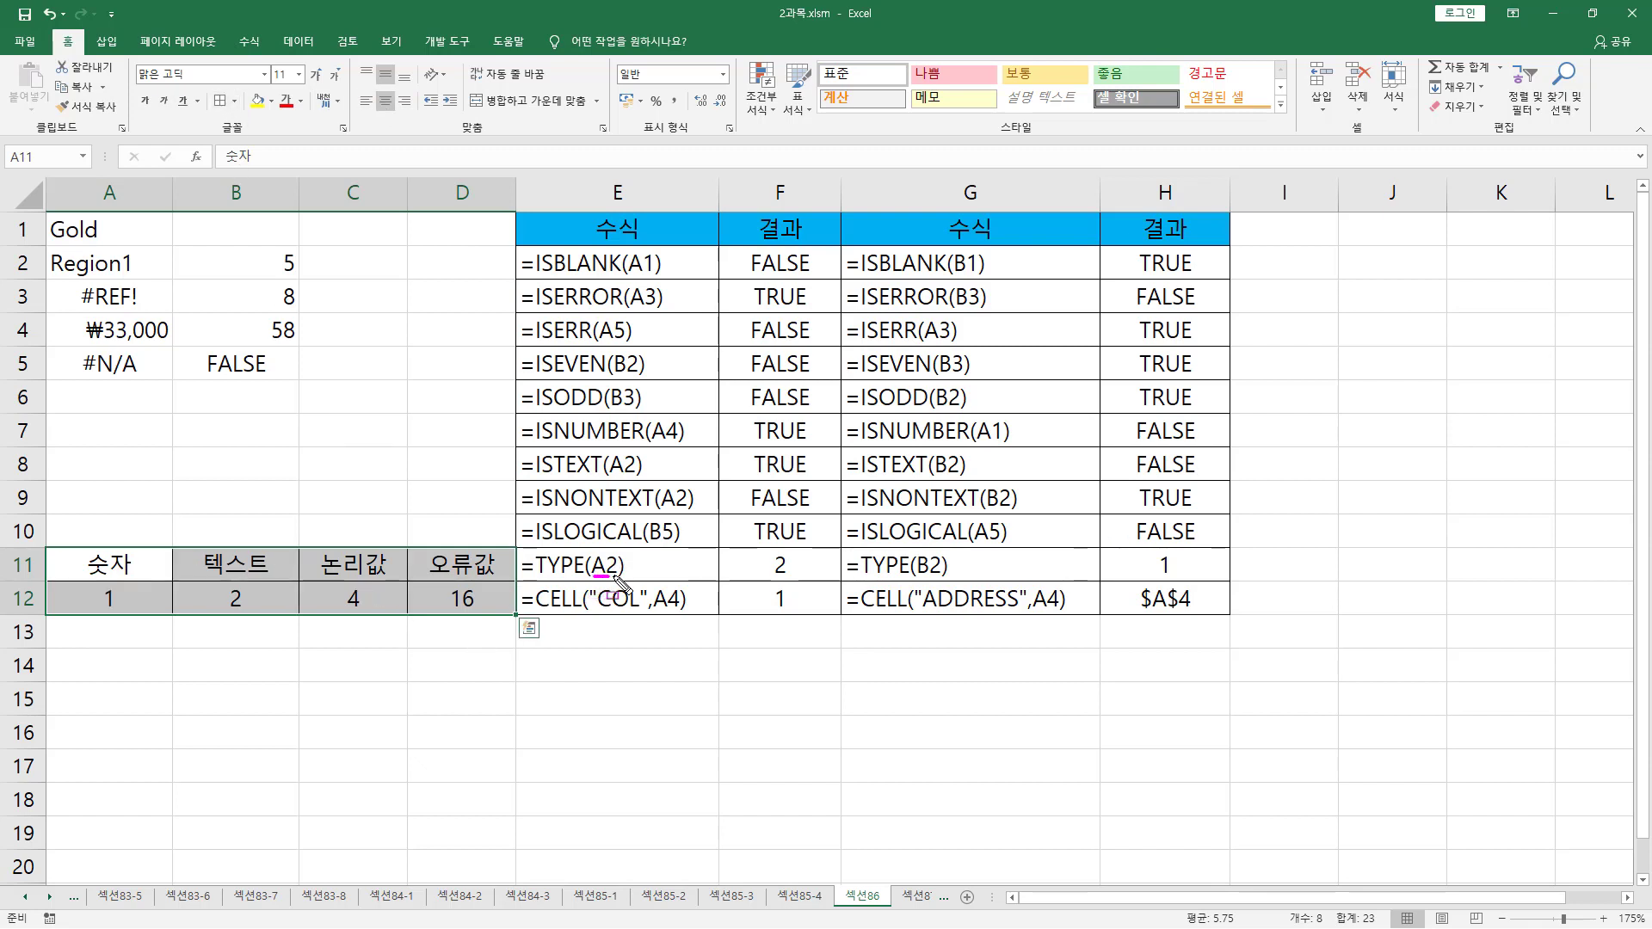
# Box cell A2, the 텍스트 code 2 and the TYPE(A2) result, and mark TYPE and its argument B2 in G11.
pyautogui.moveTo(44, 250); pyautogui.dragTo(170, 277)
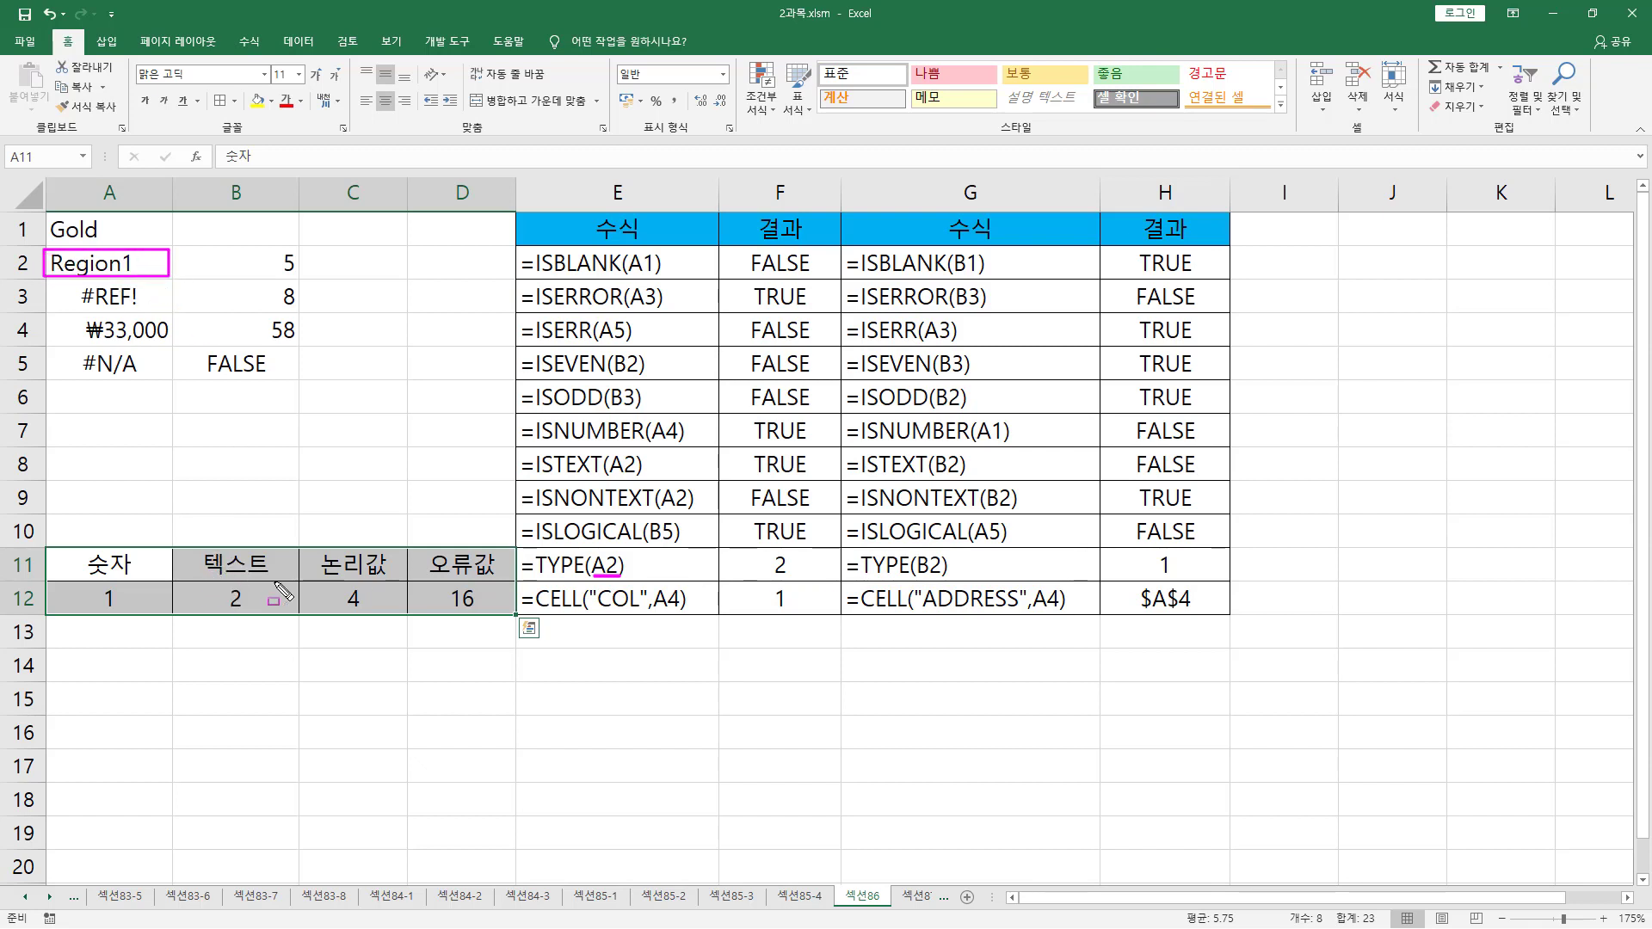
pyautogui.moveTo(215, 582); pyautogui.dragTo(257, 615)
pyautogui.moveTo(762, 550)
pyautogui.mouseDown()
pyautogui.moveTo(790, 582)
pyautogui.moveTo(903, 579)
pyautogui.moveTo(943, 558)
pyautogui.moveTo(946, 577)
pyautogui.mouseUp()
# Box cell B2, the 숫자 code 1 and the TYPE(B2) result, and underline the codes 4 and 16 in row 12.
pyautogui.moveTo(268, 250); pyautogui.dragTo(311, 277)
pyautogui.moveTo(96, 583); pyautogui.dragTo(134, 615)
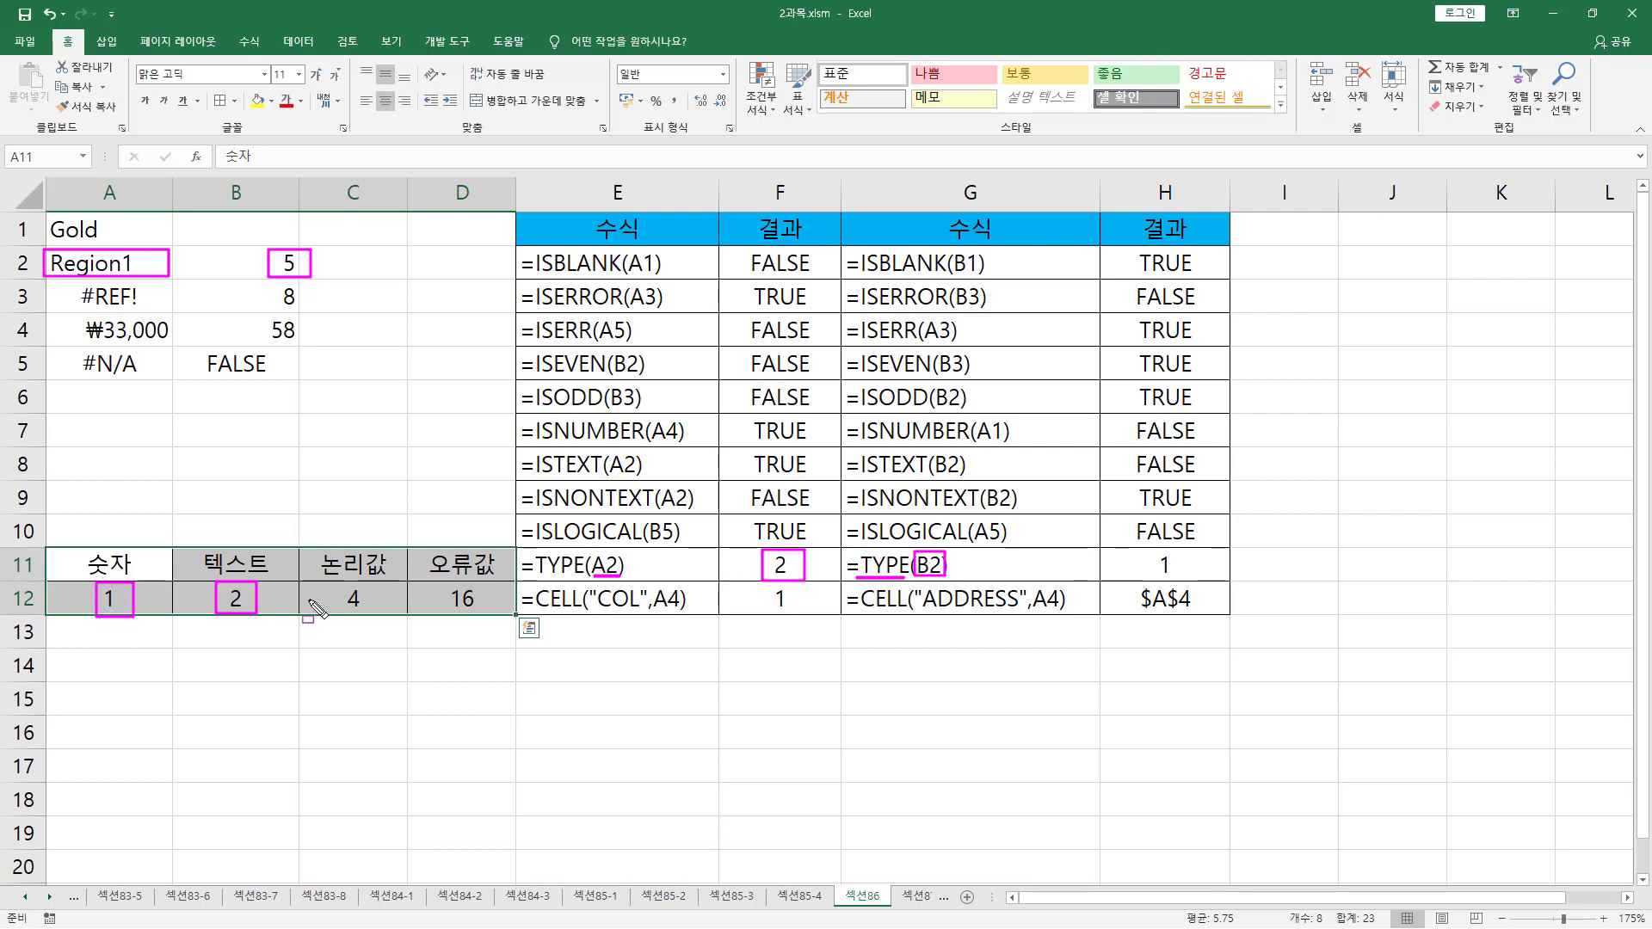
pyautogui.moveTo(1148, 551); pyautogui.dragTo(1198, 578)
pyautogui.moveTo(608, 575); pyautogui.dragTo(620, 576)
pyautogui.moveTo(342, 612); pyautogui.dragTo(471, 612)
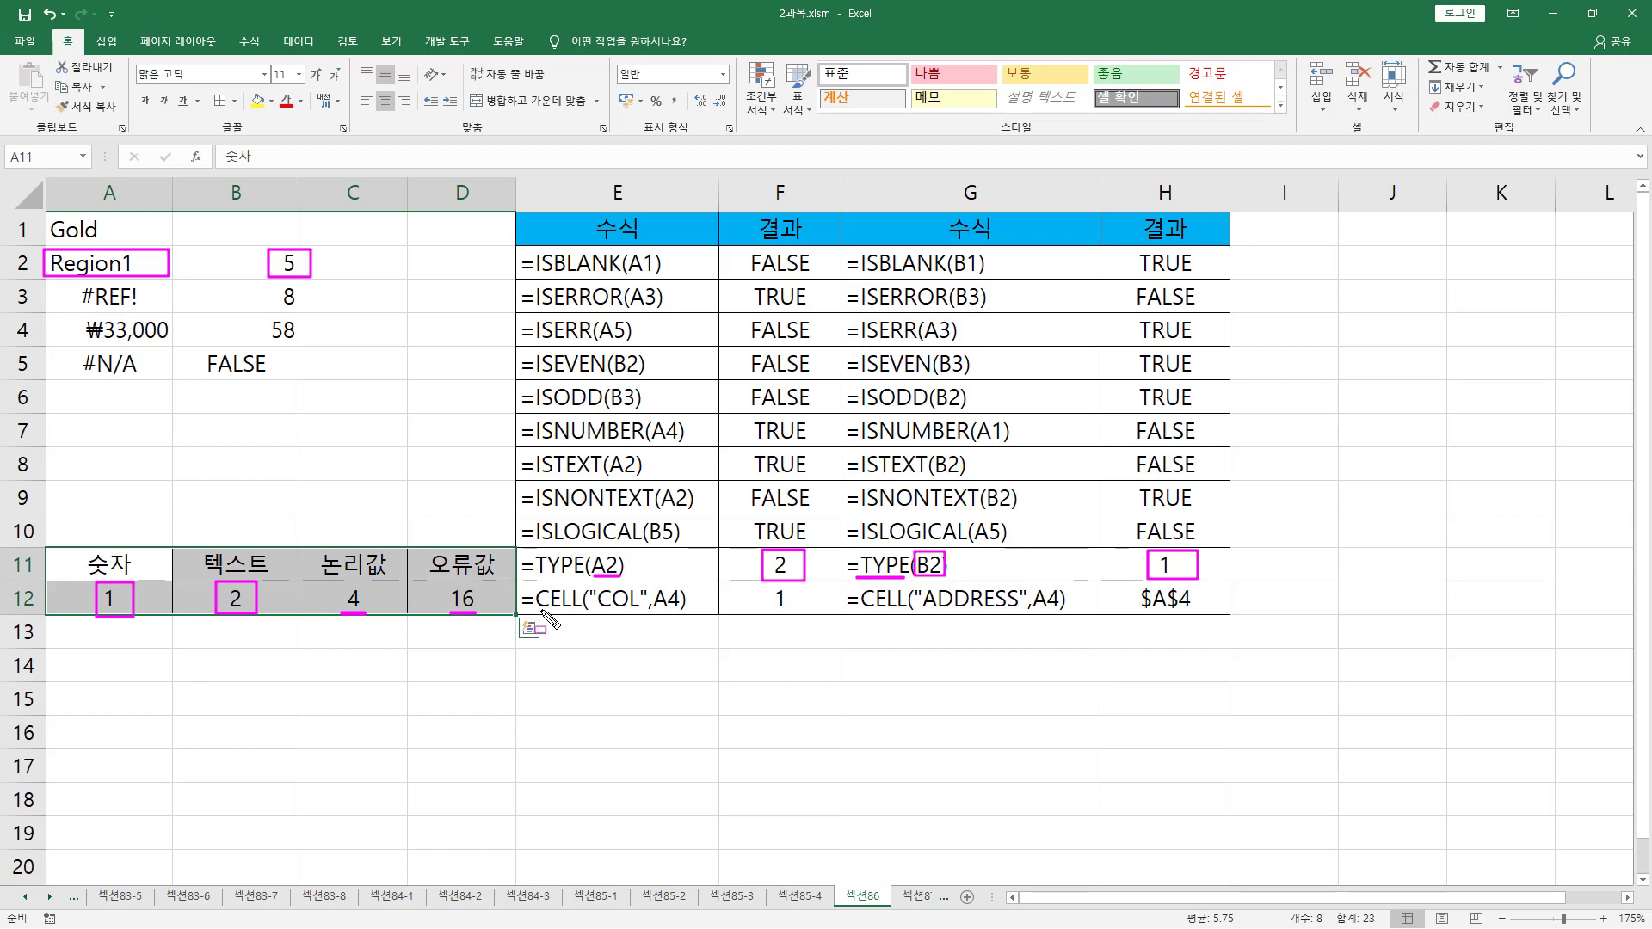
# Annotate the CELL("COL",A4) example by underlining CELL, COL and the result and boxing A4 and the column A header.
pyautogui.moveTo(541, 610); pyautogui.dragTo(582, 610)
pyautogui.moveTo(598, 610); pyautogui.dragTo(626, 611)
pyautogui.moveTo(654, 580); pyautogui.dragTo(681, 621)
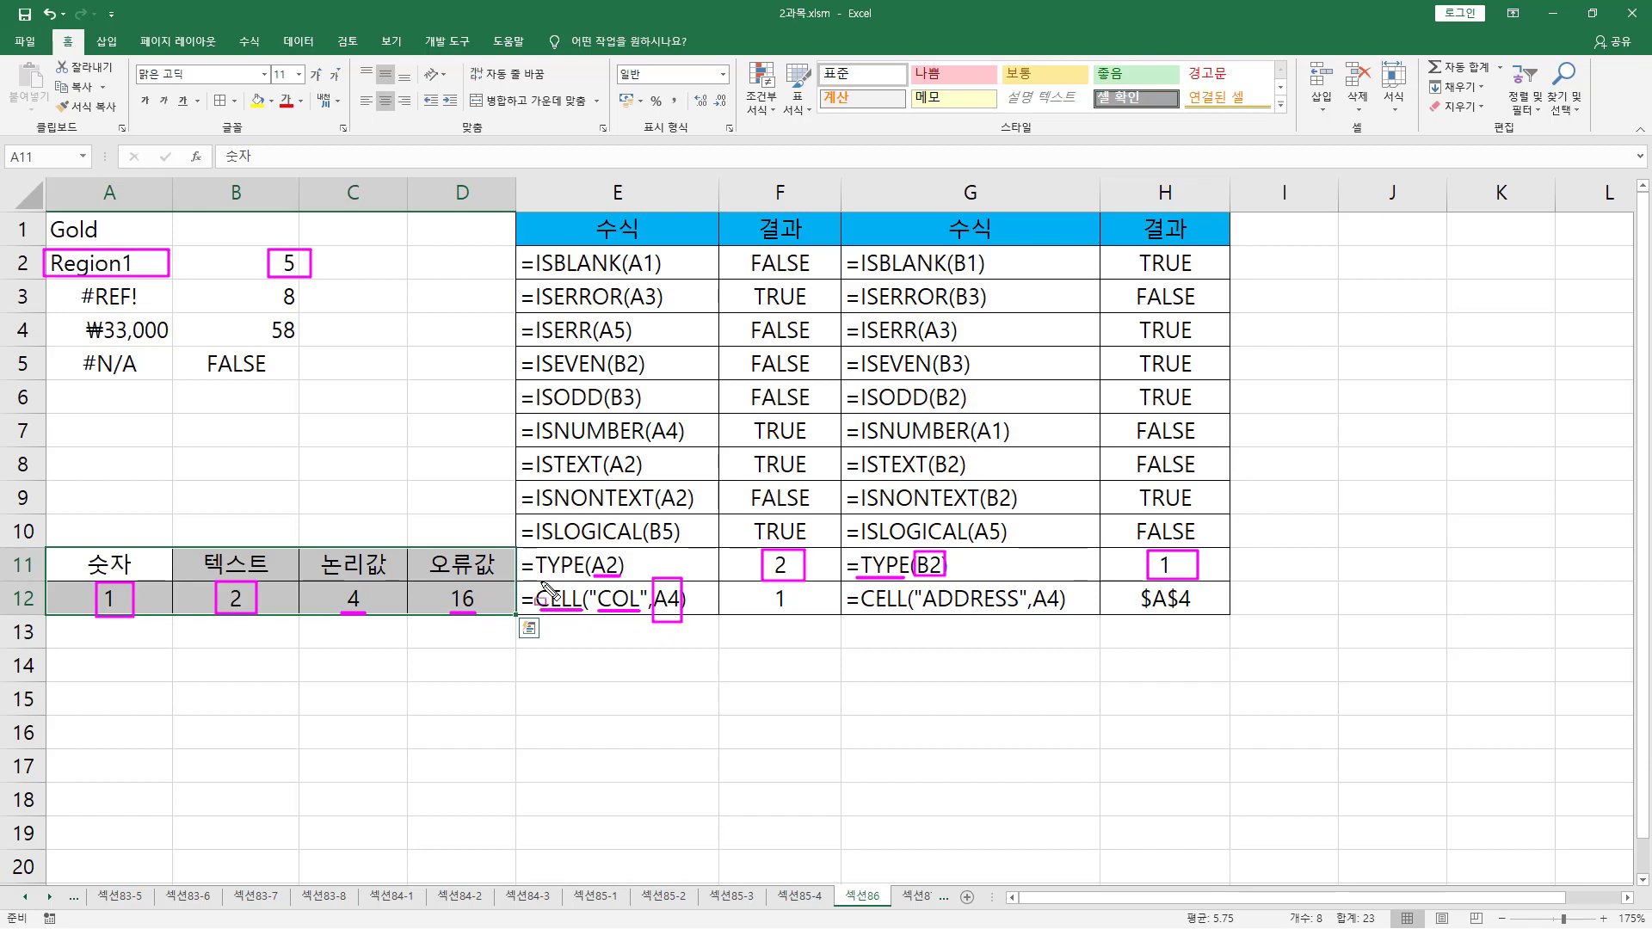
pyautogui.moveTo(101, 175); pyautogui.dragTo(122, 213)
pyautogui.moveTo(774, 609); pyautogui.dragTo(801, 609)
# Annotate the CELL("ADDRESS",A4) example by underlining CELL and ADDRESS and boxing A4 and the result in H12.
pyautogui.moveTo(785, 608)
pyautogui.mouseDown()
pyautogui.moveTo(1050, 602)
pyautogui.moveTo(1064, 625)
pyautogui.mouseUp()
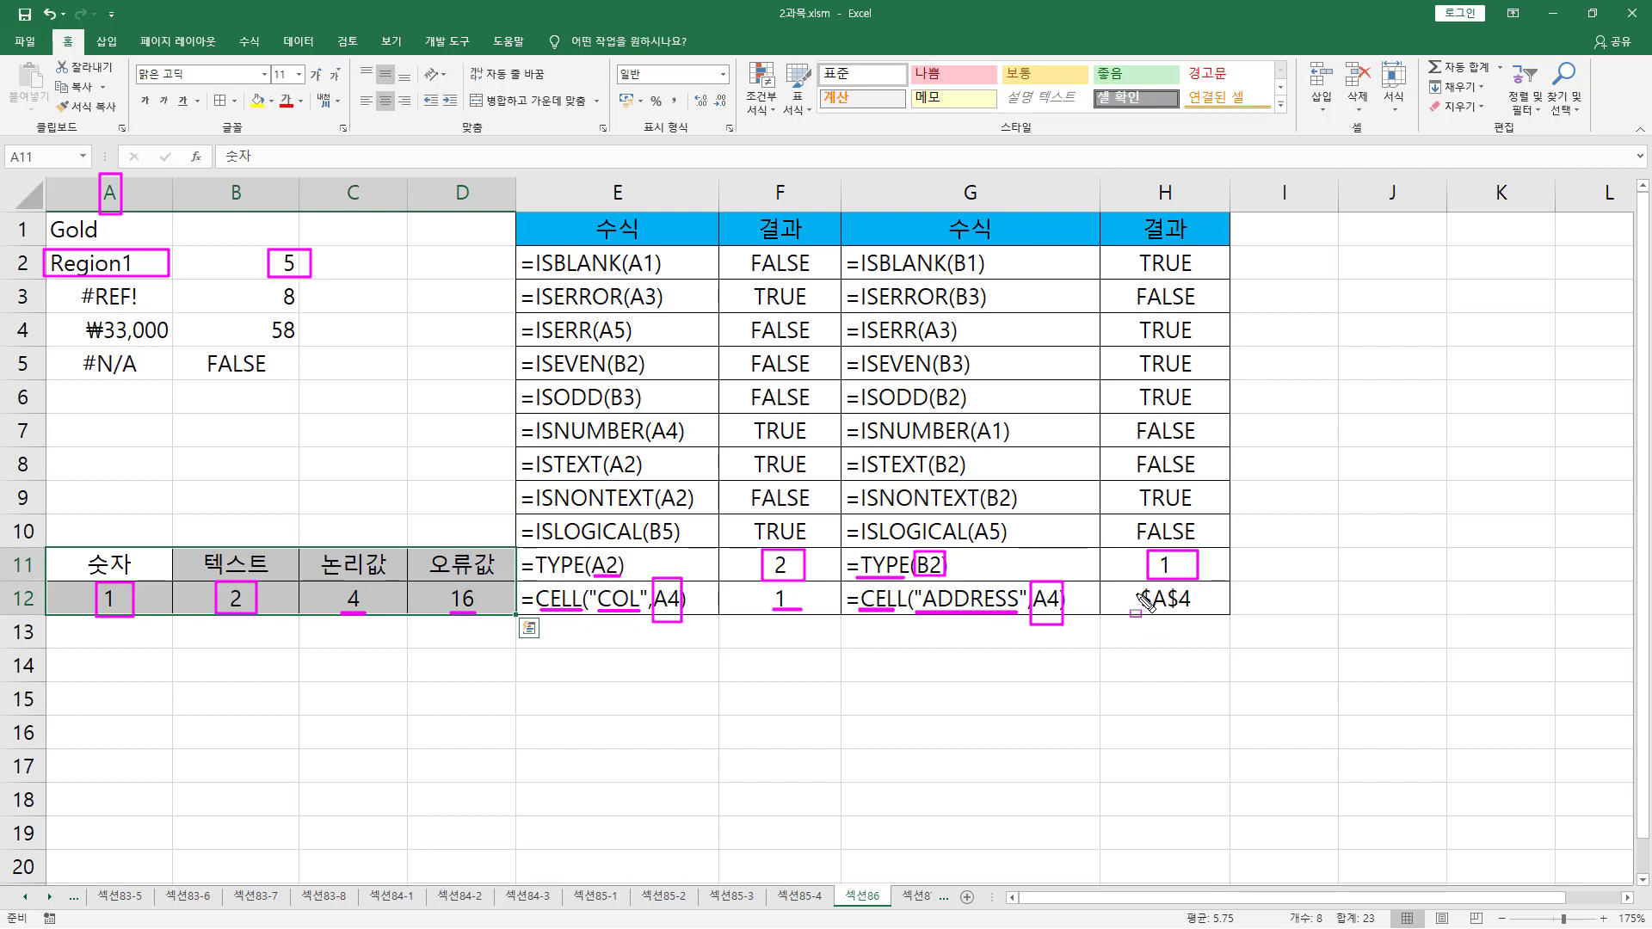
pyautogui.moveTo(1131, 586); pyautogui.dragTo(1195, 615)
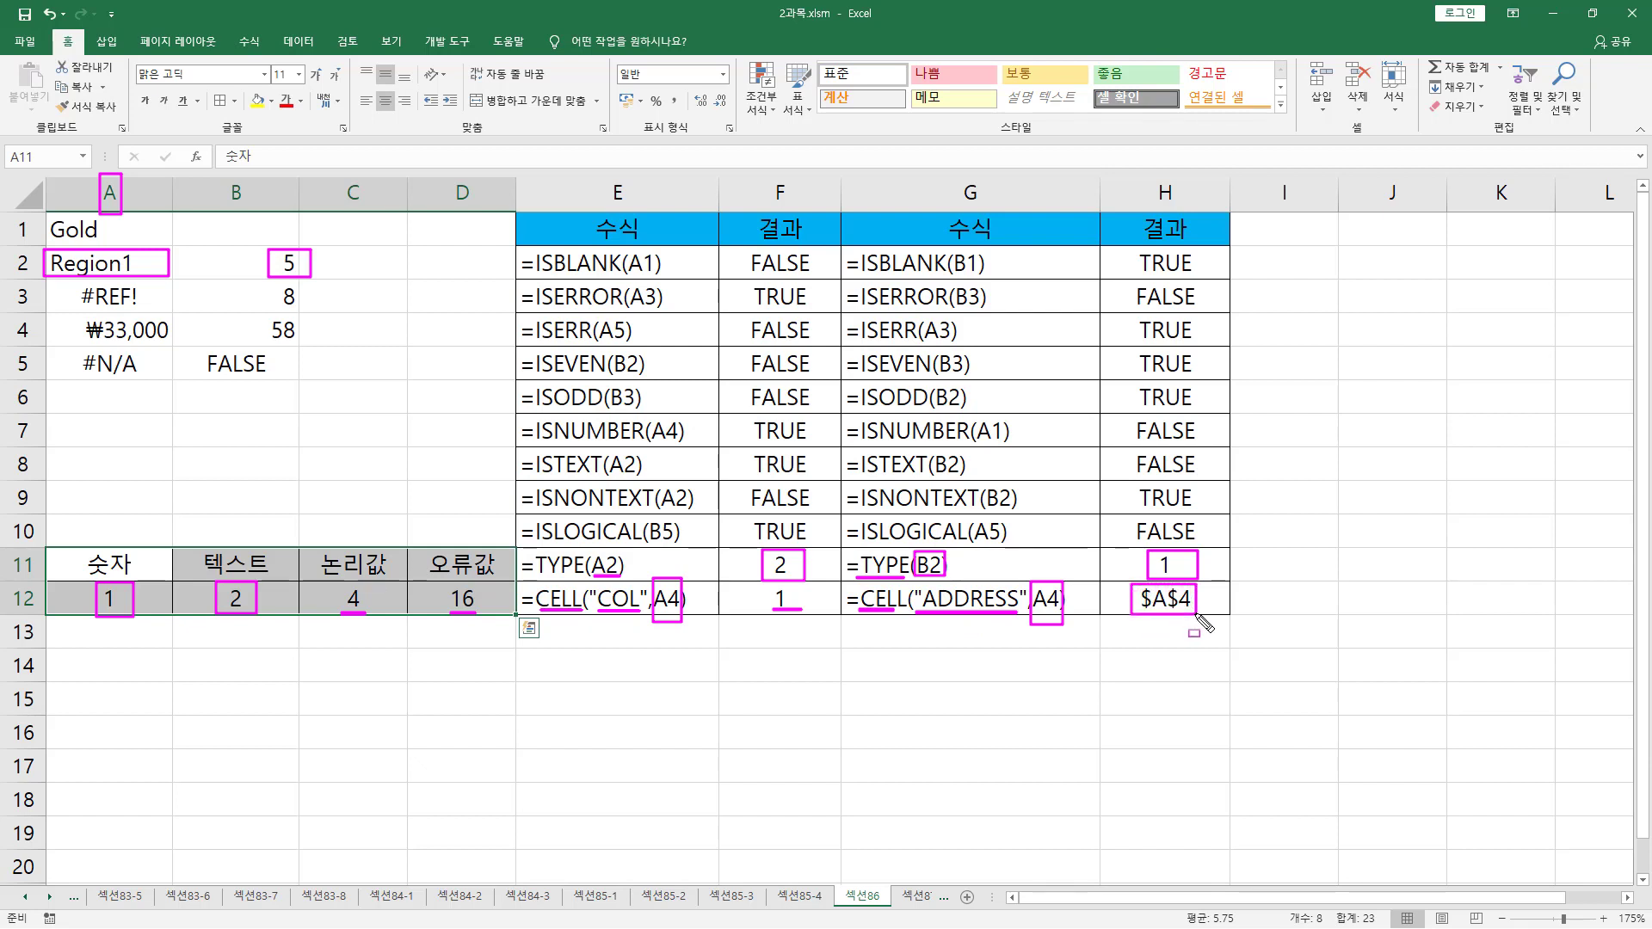